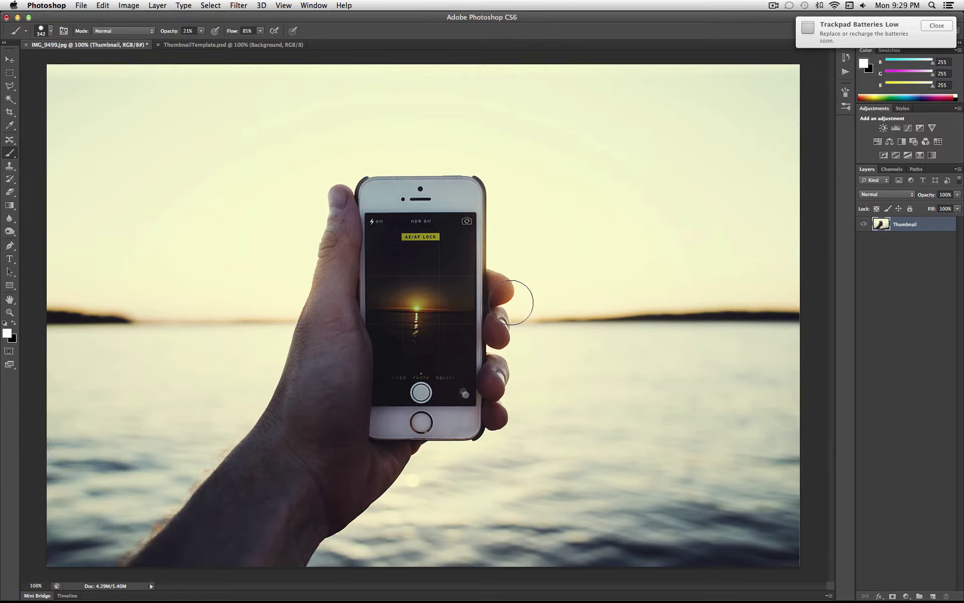
# Step: Dismiss the 'Trackpad Batteries Low' notification
pyautogui.click(937, 26)
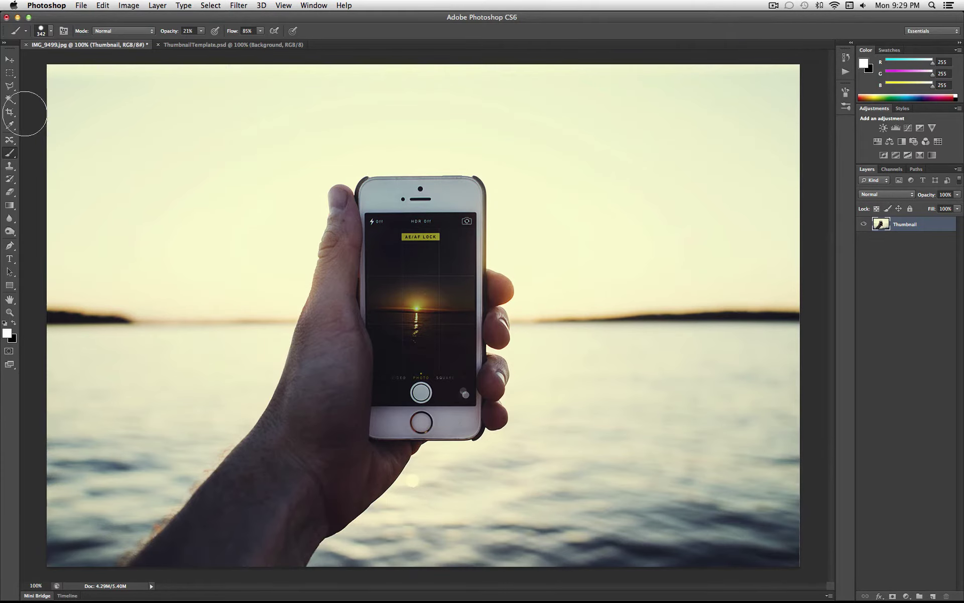
# Step: Crop the sunset photo to a 16 x 9 frame around the phone and commit
pyautogui.click(9, 111)
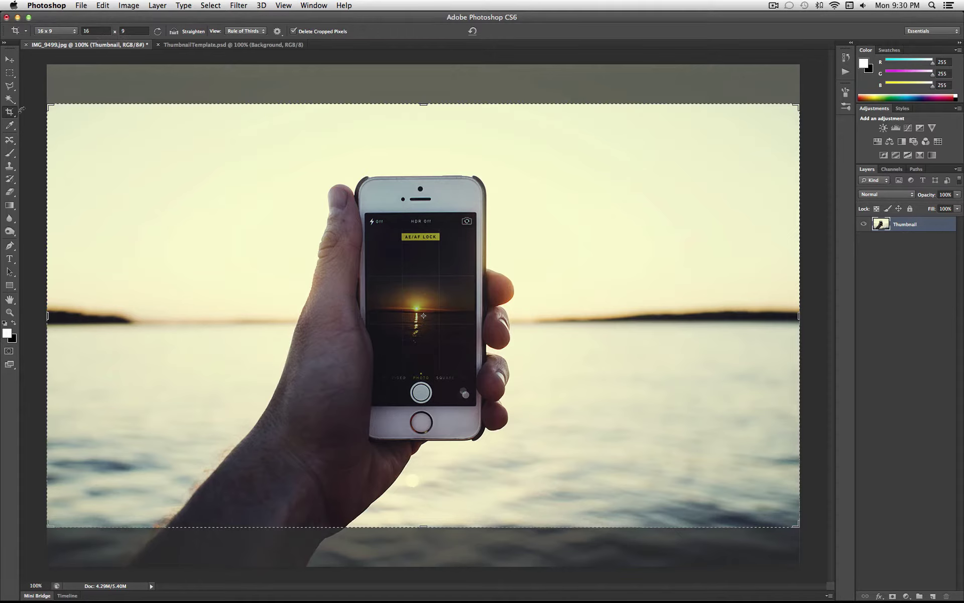
pyautogui.moveTo(13, 112); pyautogui.dragTo(36, 108)
pyautogui.click(97, 31)
pyautogui.press('Tab')
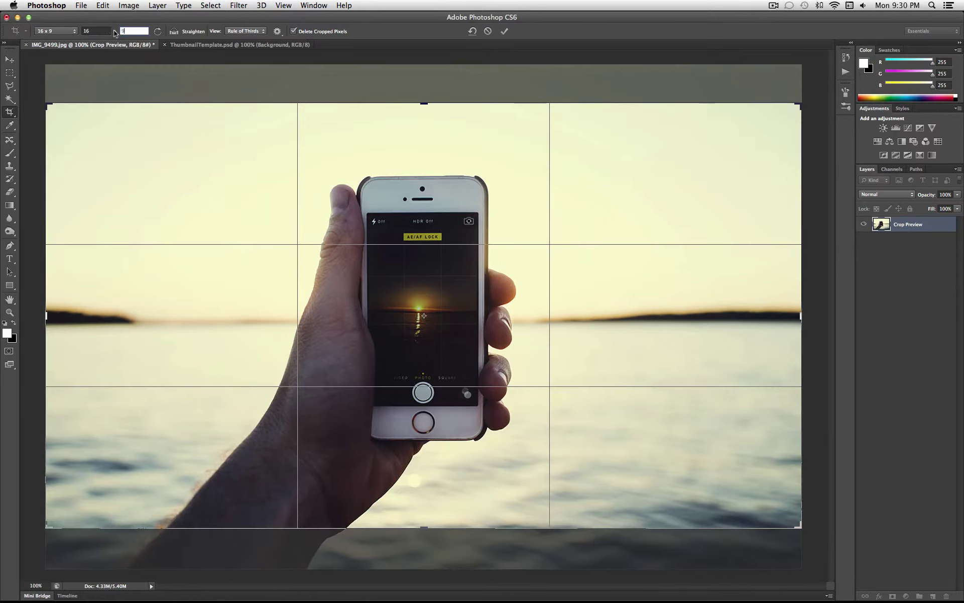
pyautogui.write('9')
pyautogui.moveTo(209, 157)
pyautogui.mouseDown()
pyautogui.moveTo(209, 176)
pyautogui.moveTo(212, 160)
pyautogui.mouseUp()
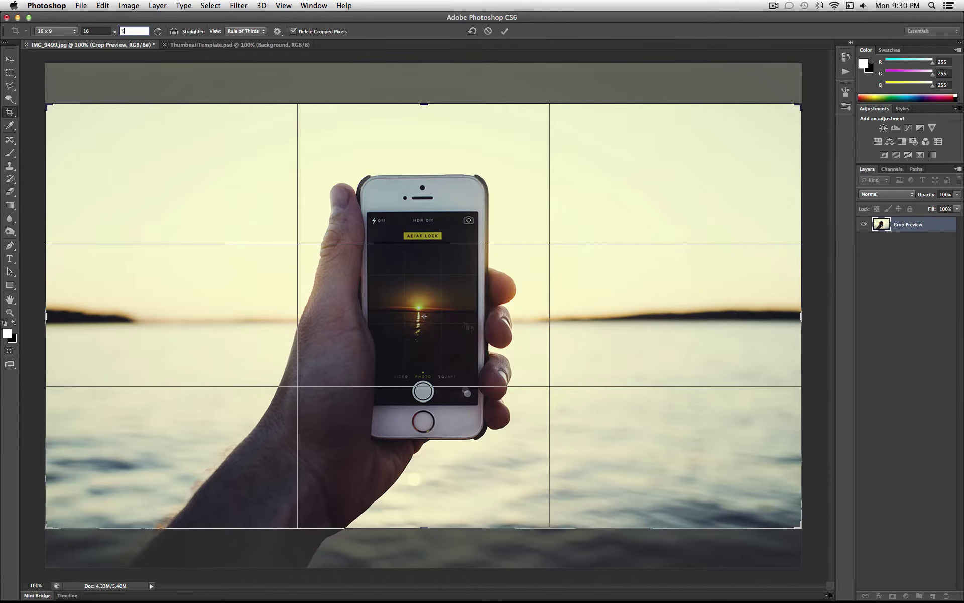
pyautogui.moveTo(502, 347)
pyautogui.mouseDown()
pyautogui.moveTo(502, 332)
pyautogui.moveTo(503, 347)
pyautogui.mouseUp()
pyautogui.press('Return')
pyautogui.press('Return')
pyautogui.click(8, 60)
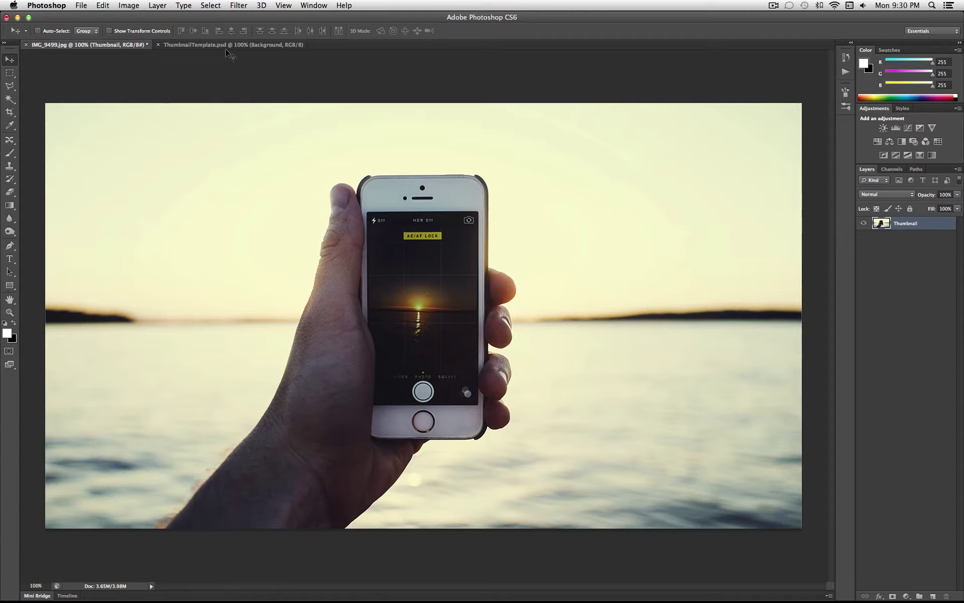
# Step: Apply Brightness/Contrast with Contrast 38 and Brightness 0 to the photo
pyautogui.click(132, 5)
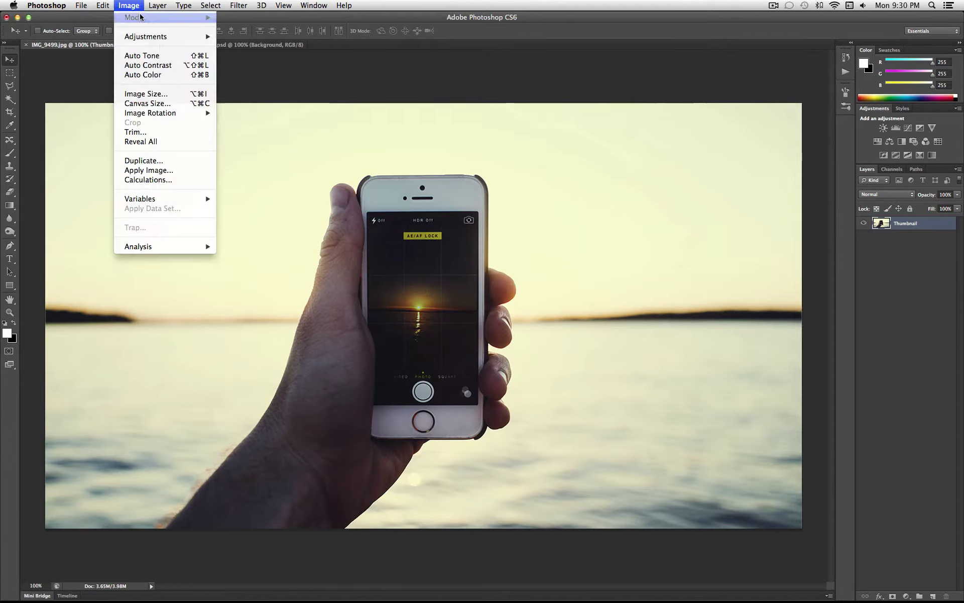
pyautogui.moveTo(166, 37)
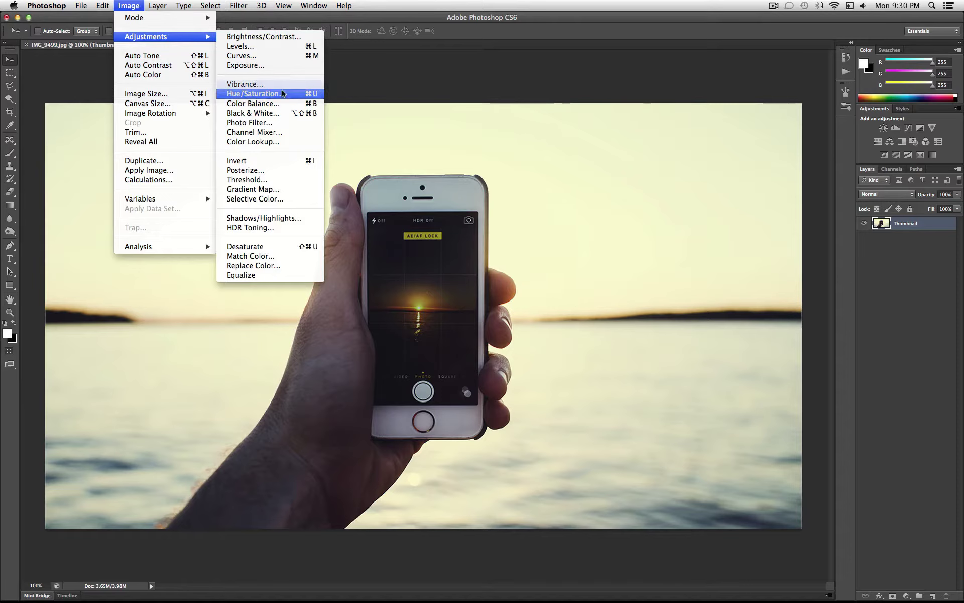
pyautogui.click(277, 35)
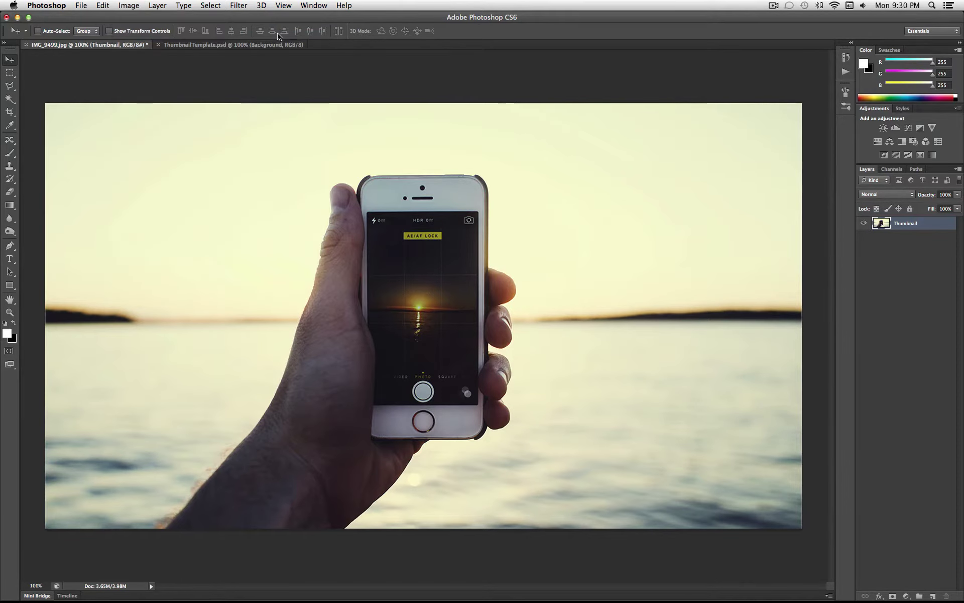
pyautogui.moveTo(593, 361); pyautogui.dragTo(610, 361)
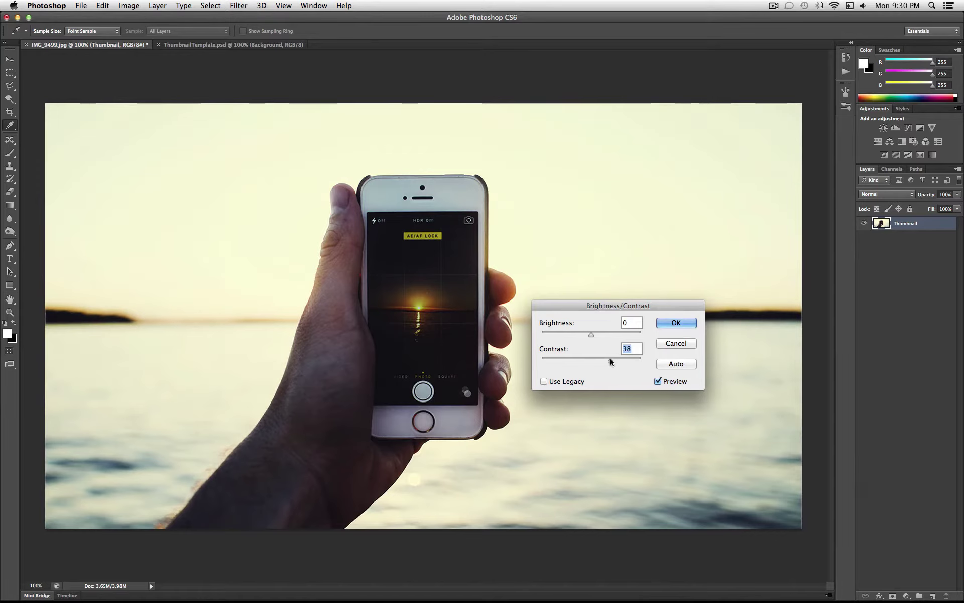
pyautogui.click(676, 323)
pyautogui.press('v')
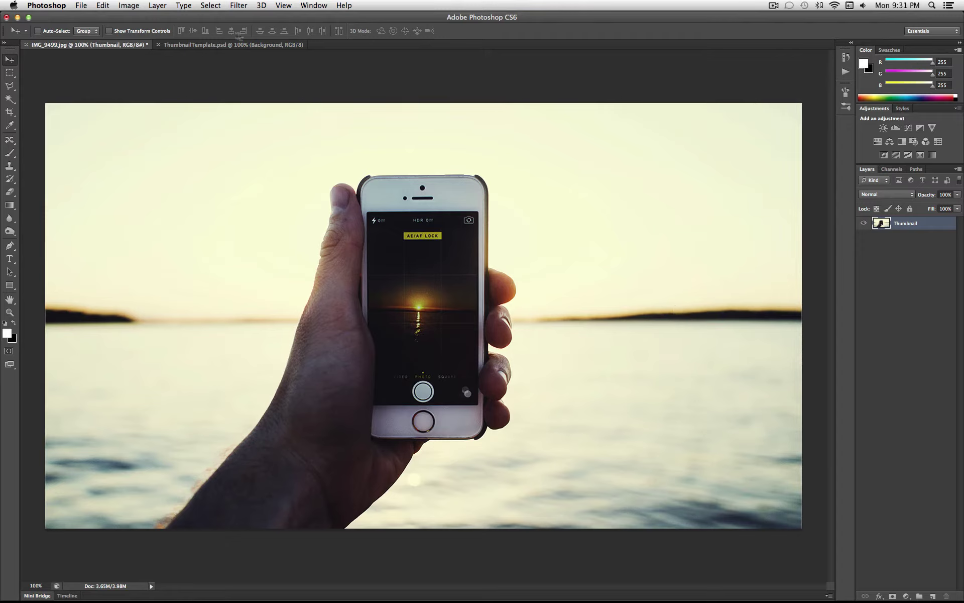
# Step: Set the Image Size to 1280 × 720 pixels
pyautogui.click(129, 6)
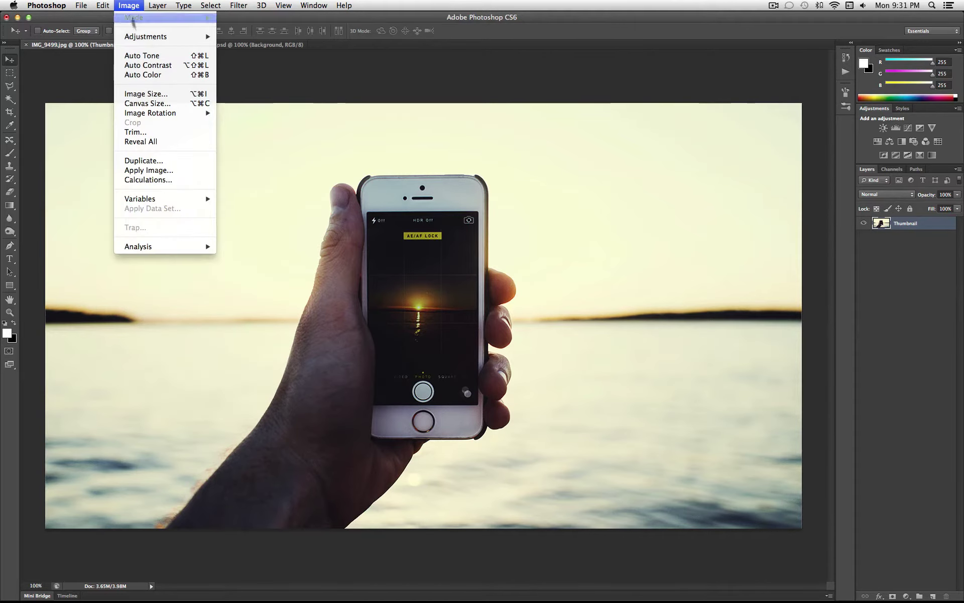
pyautogui.click(149, 94)
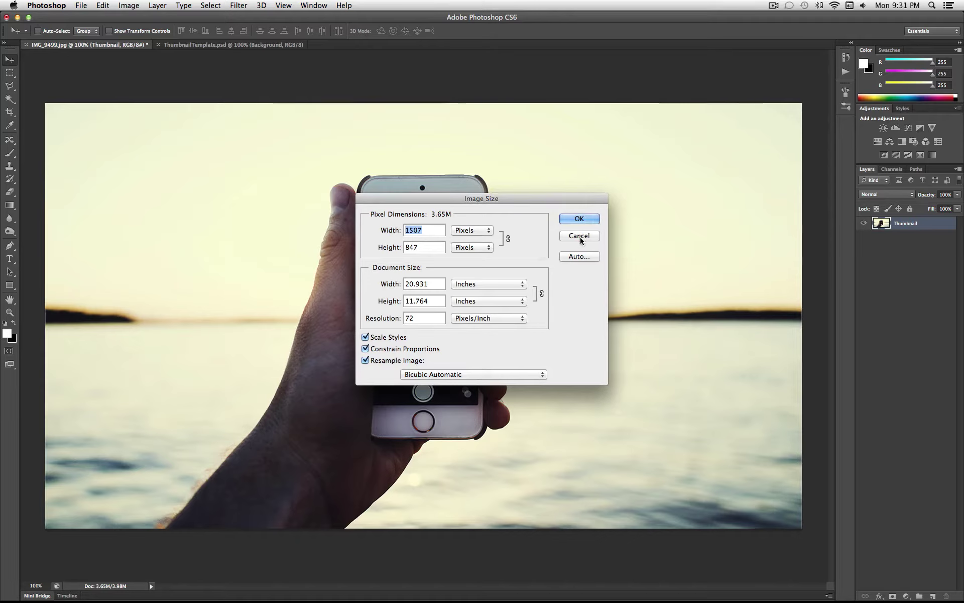
pyautogui.write('1280')
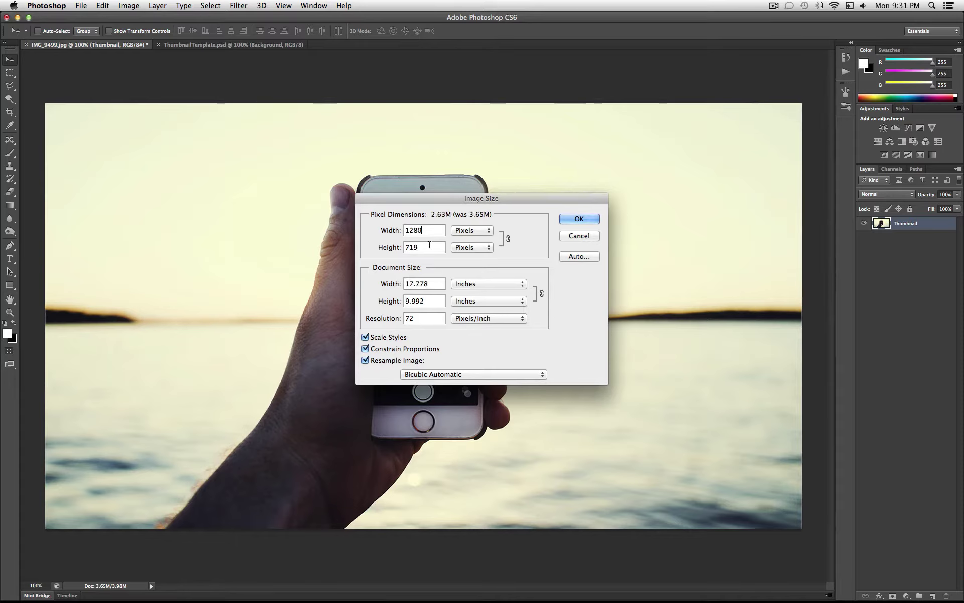
pyautogui.moveTo(433, 247); pyautogui.dragTo(410, 246)
pyautogui.write('20')
pyautogui.doubleClick(414, 230)
pyautogui.click(577, 219)
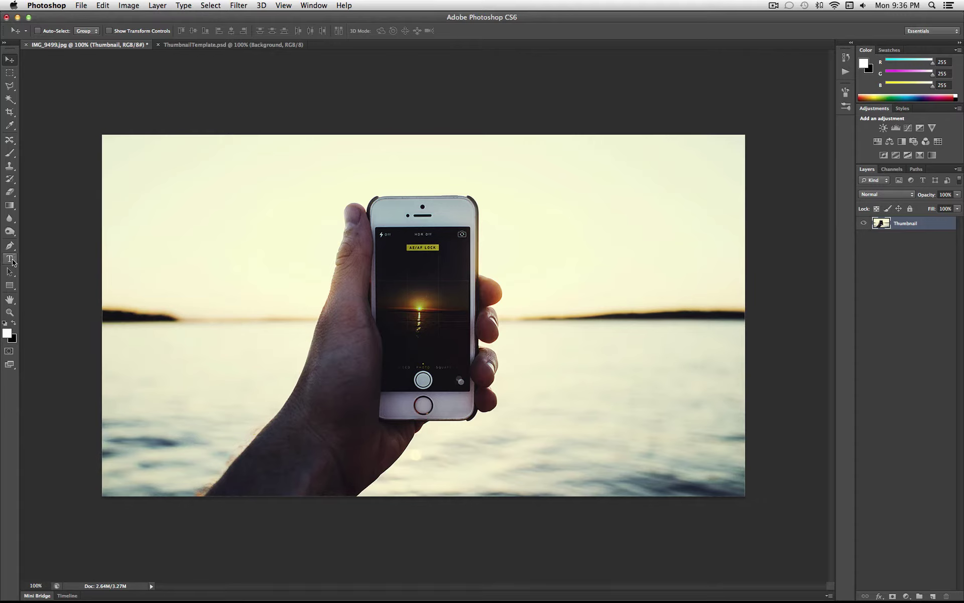
# Step: Add the headline 'IPHONE REVIEW' across the horizon at 111 pt
pyautogui.moveTo(10, 262); pyautogui.dragTo(37, 257)
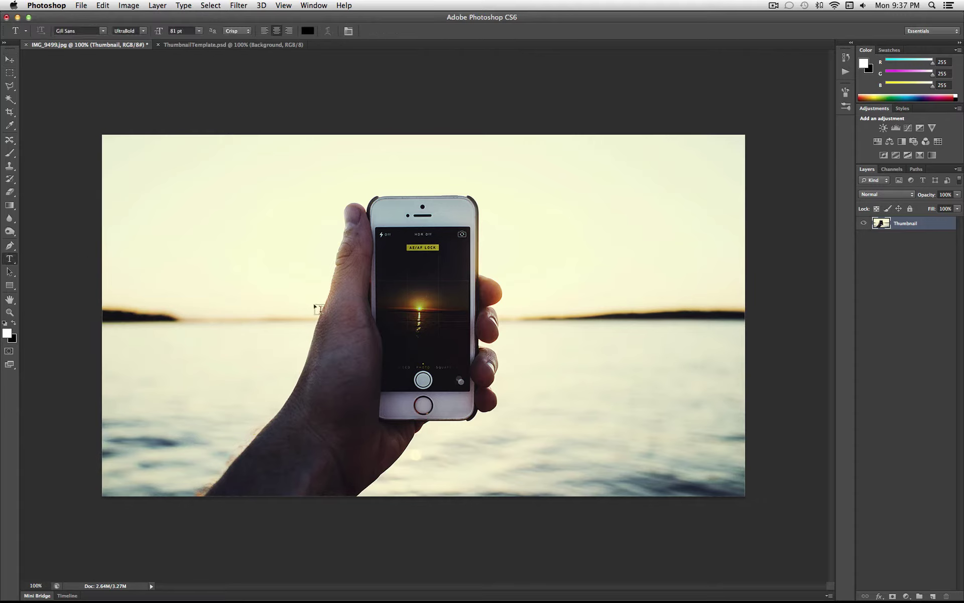
pyautogui.click(279, 318)
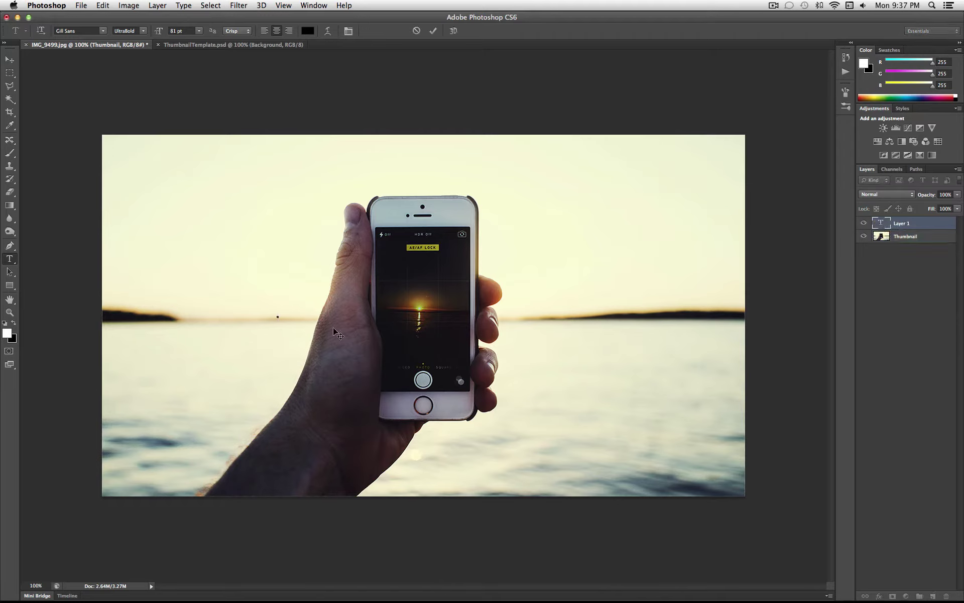
pyautogui.write('IPHONE ')
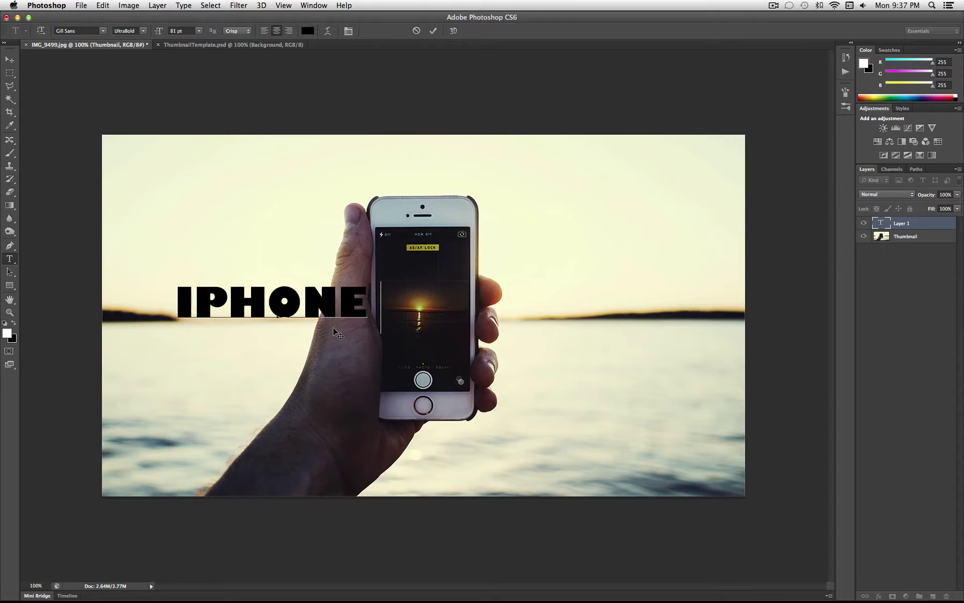
pyautogui.write('REVIEW')
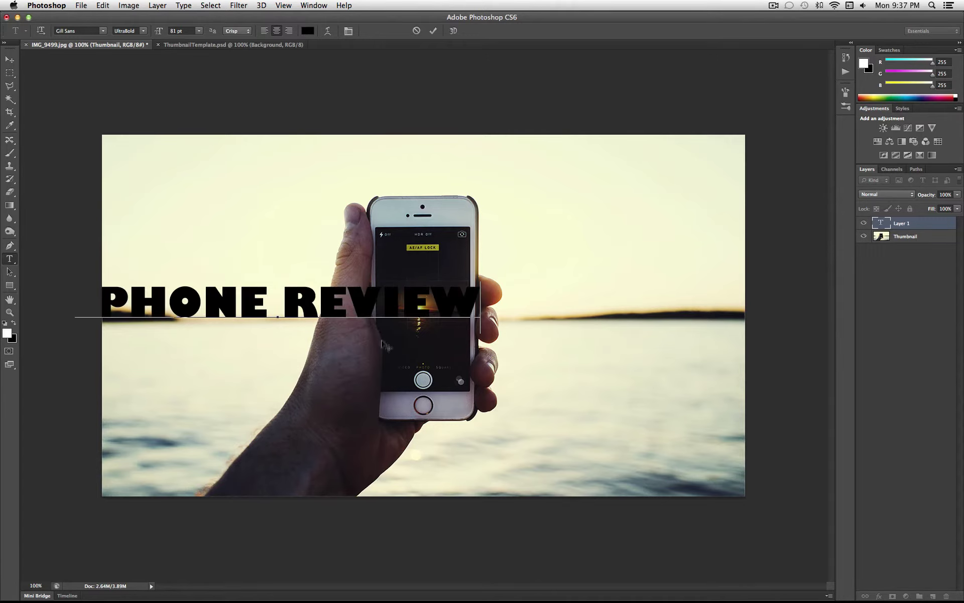
pyautogui.moveTo(354, 425); pyautogui.dragTo(483, 427)
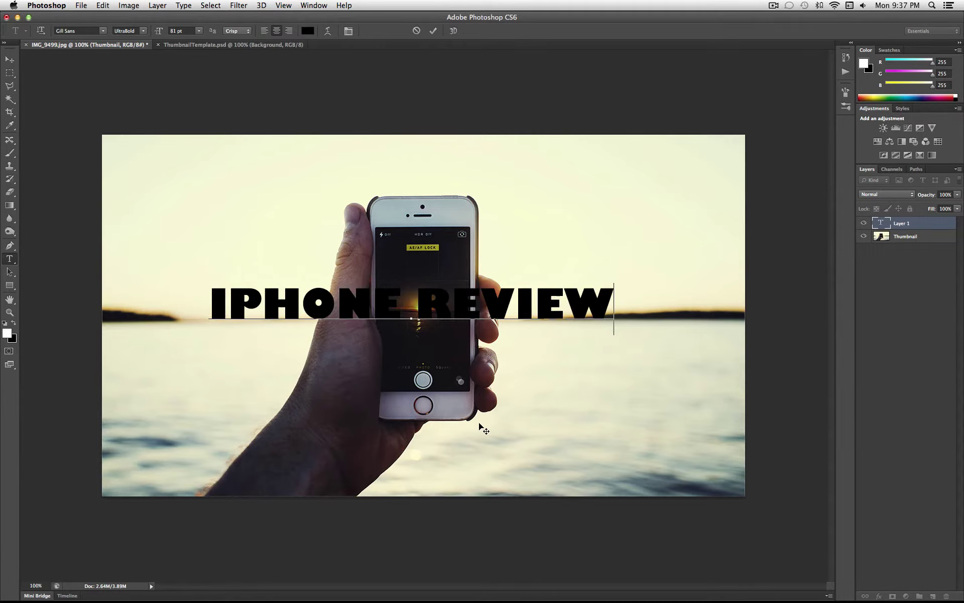
pyautogui.moveTo(610, 301); pyautogui.dragTo(180, 274)
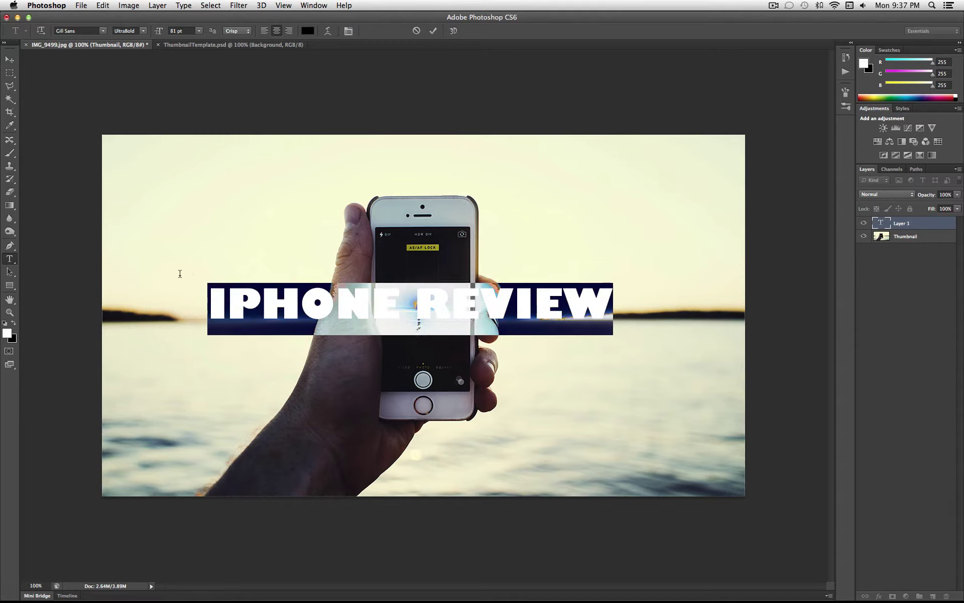
pyautogui.click(187, 32)
pyautogui.hotkey('shift', 'Up')
pyautogui.hotkey('shift', 'Up')
pyautogui.hotkey('shift', 'Up')
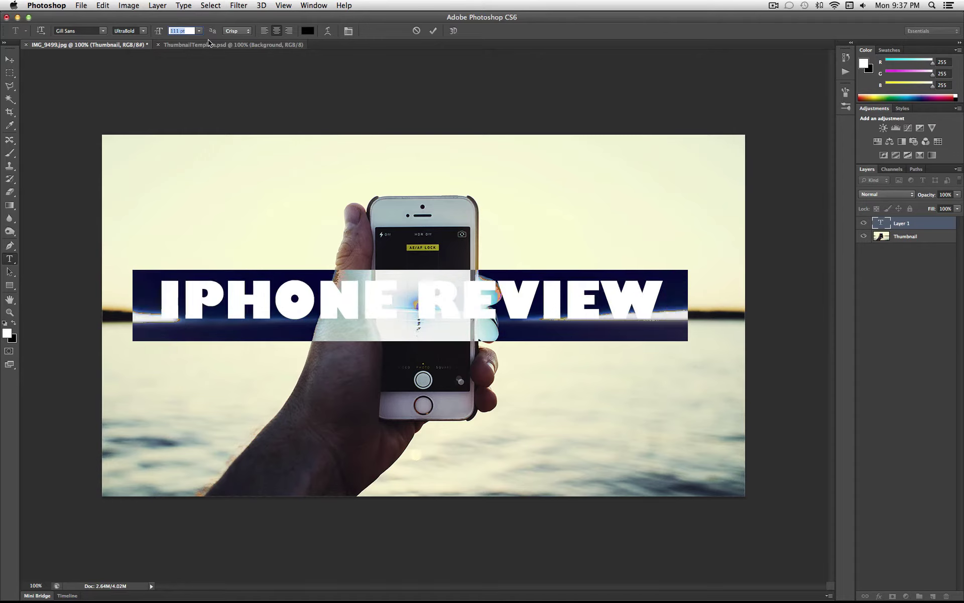
pyautogui.click(485, 276)
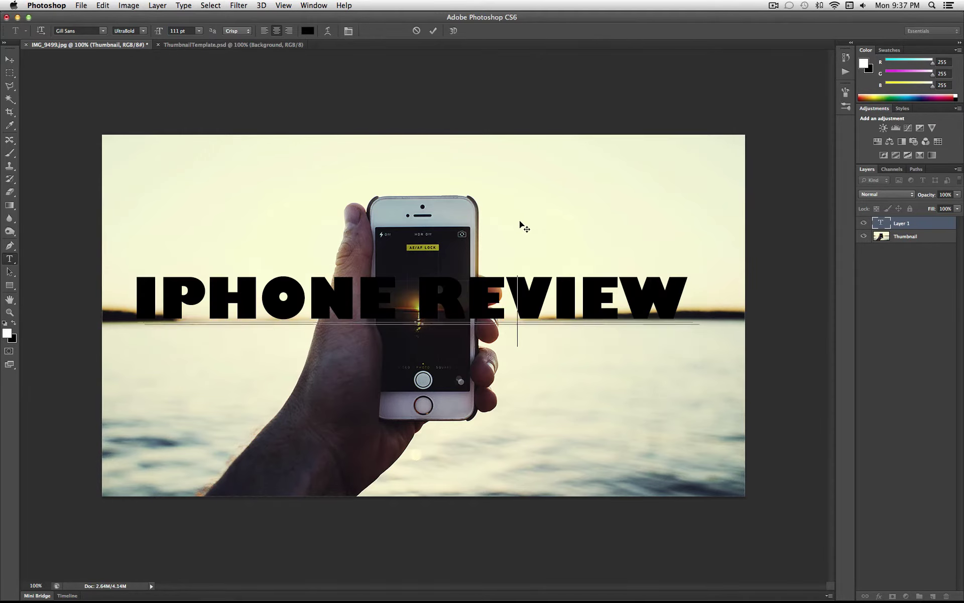
pyautogui.moveTo(515, 222); pyautogui.dragTo(506, 218)
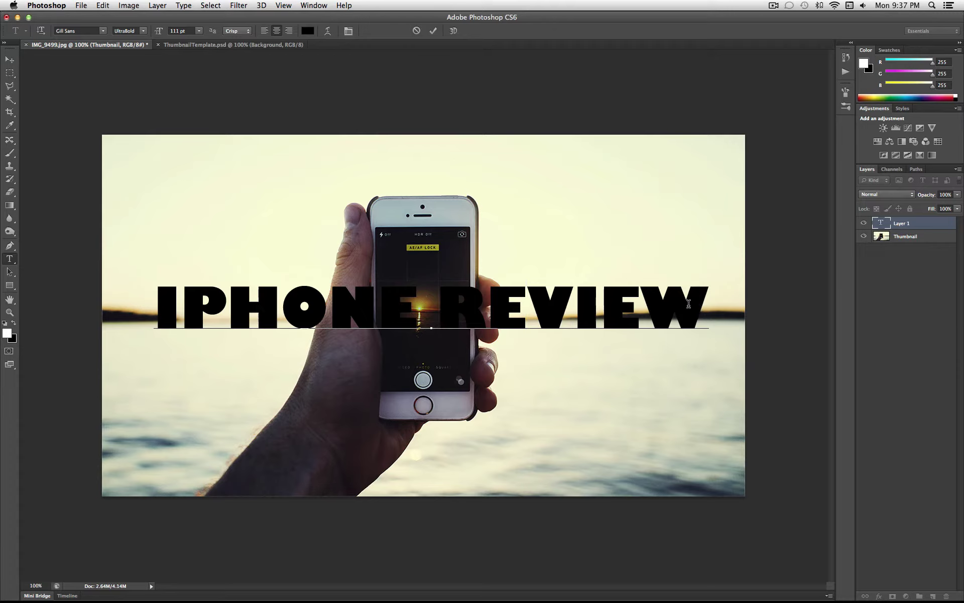
# Step: Make the IPHONE REVIEW text white and commit the type layer
pyautogui.moveTo(708, 304); pyautogui.dragTo(20, 327)
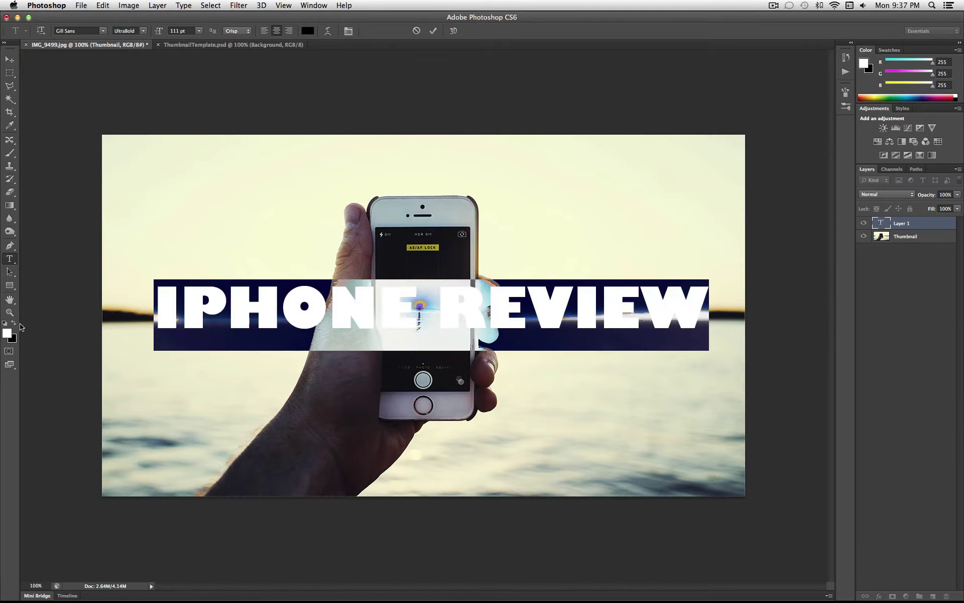
pyautogui.click(14, 323)
pyautogui.click(14, 323)
pyautogui.click(378, 312)
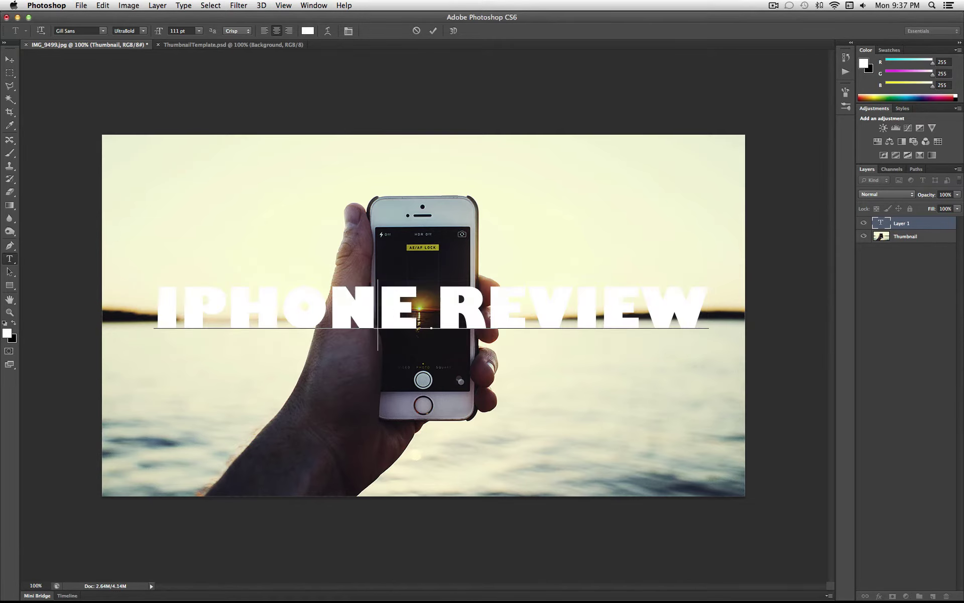
pyautogui.click(906, 225)
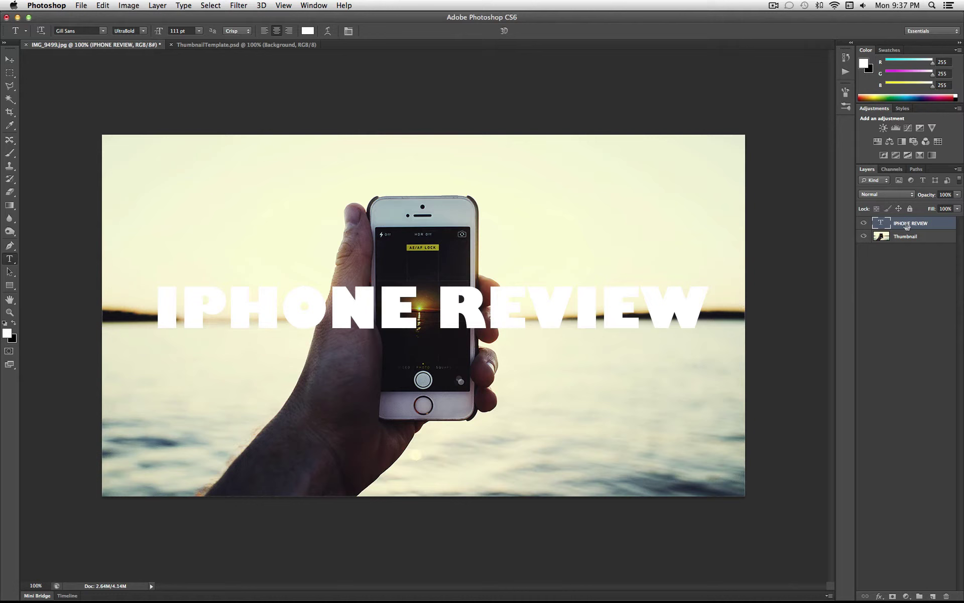
# Step: Give the text layer a large 009cff blue Hard Light outer glow
pyautogui.rightClick(907, 226)
pyautogui.click(932, 227)
pyautogui.rightClick(906, 225)
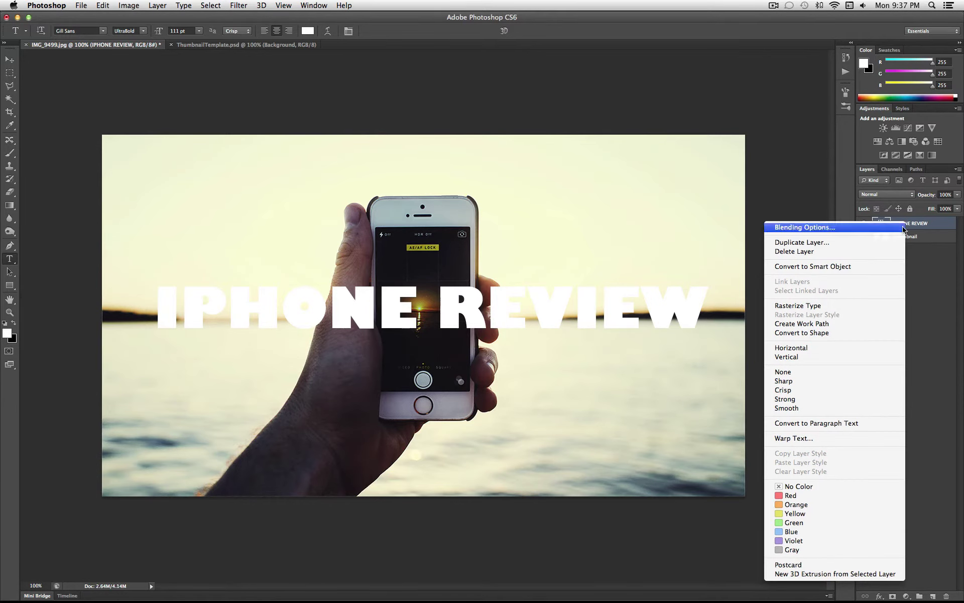
pyautogui.click(802, 227)
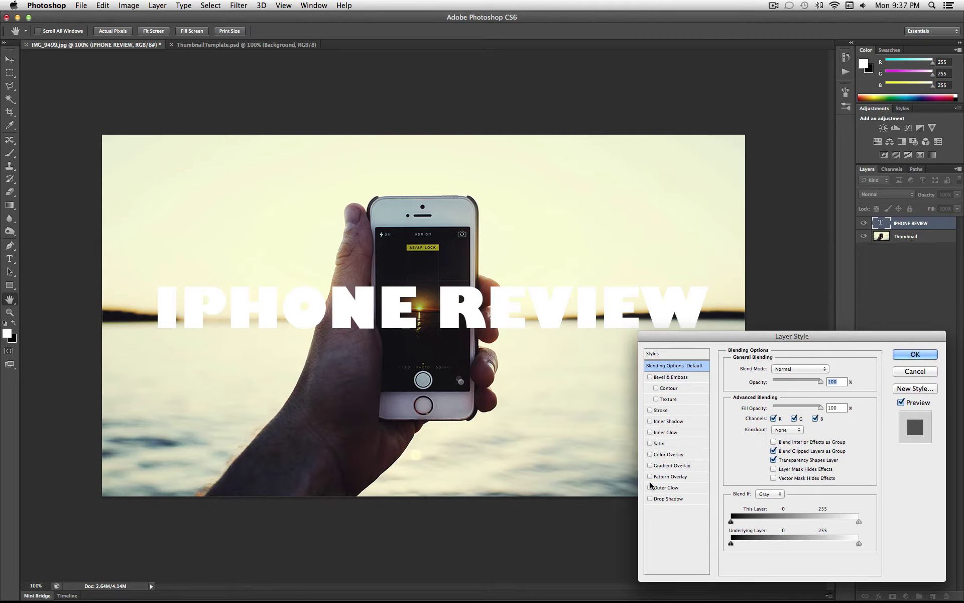
pyautogui.click(672, 488)
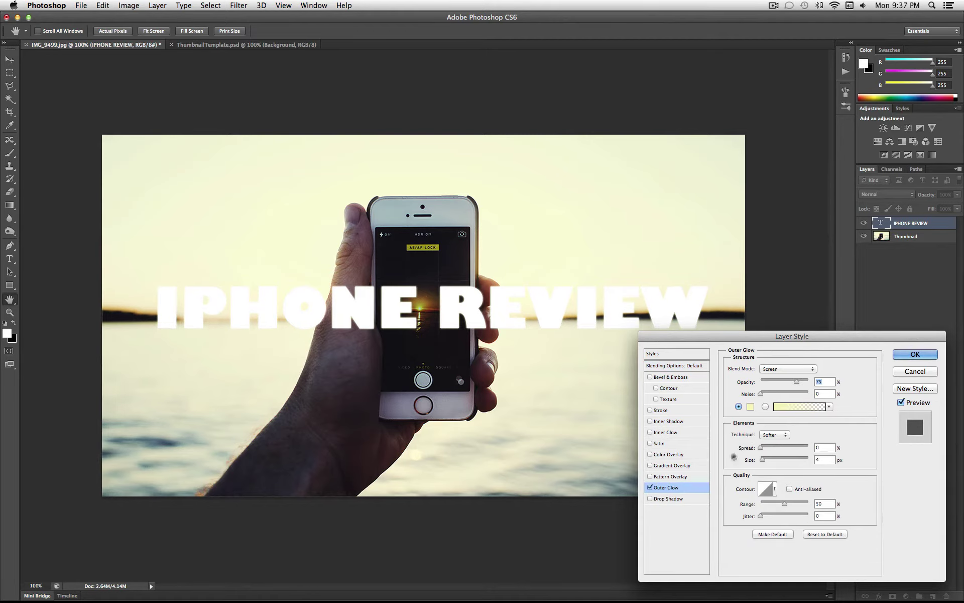
pyautogui.click(749, 408)
pyautogui.click(557, 477)
pyautogui.click(546, 422)
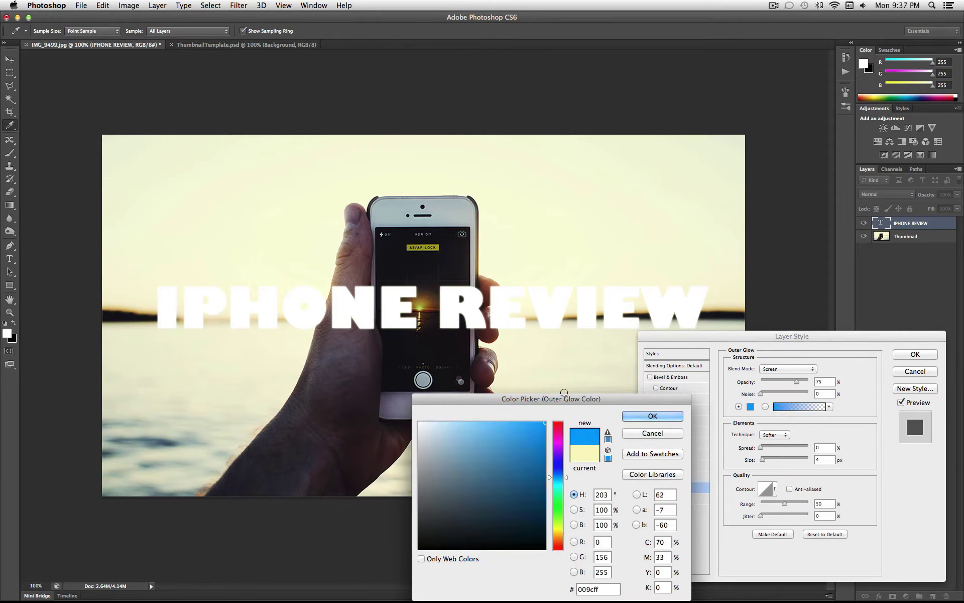
pyautogui.click(651, 416)
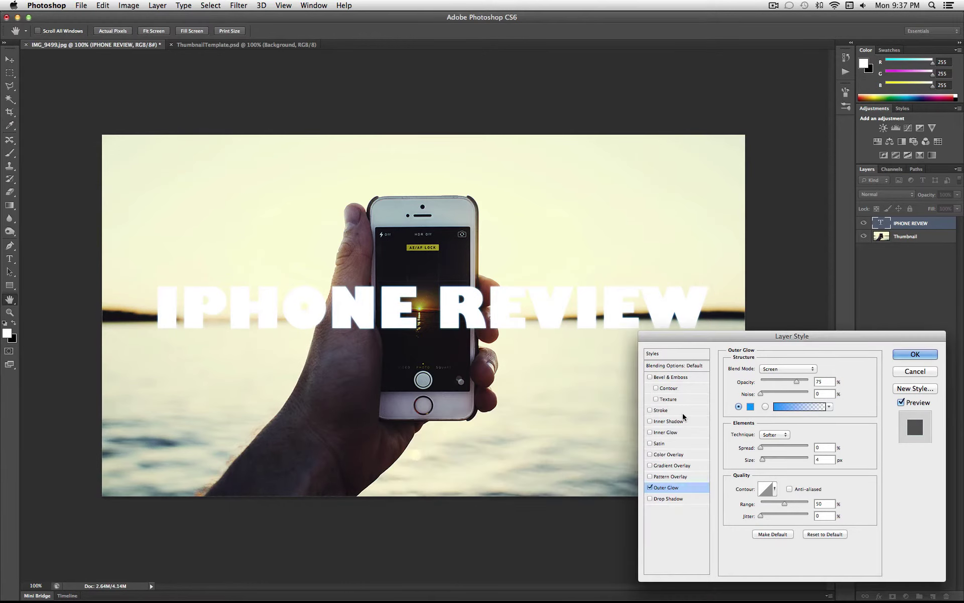
pyautogui.click(786, 369)
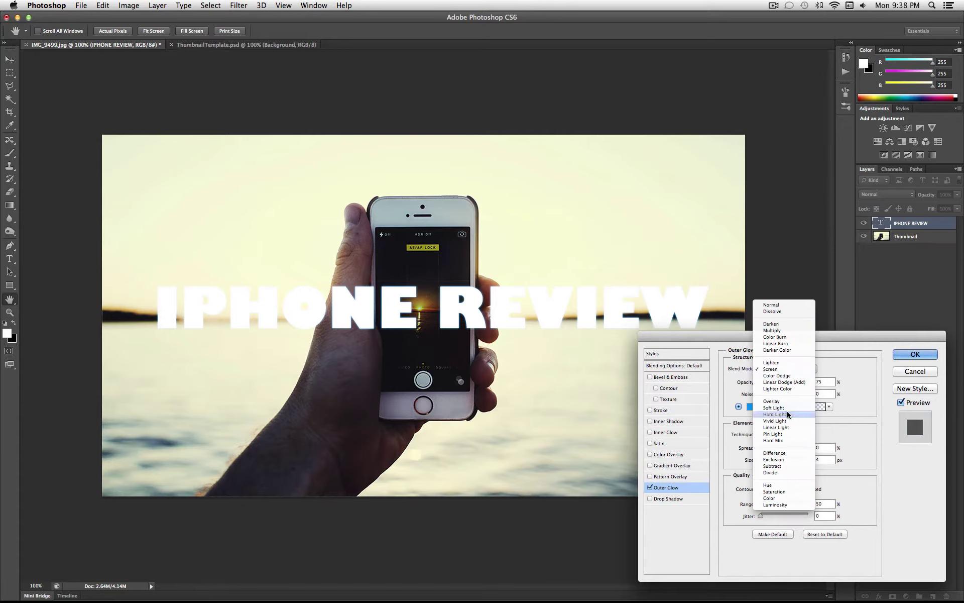
pyautogui.click(787, 415)
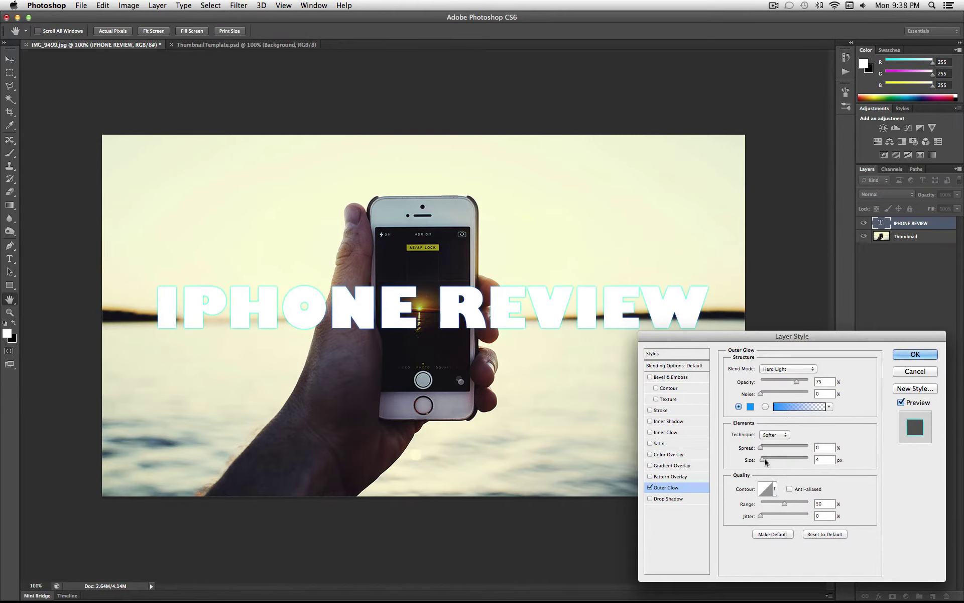
pyautogui.moveTo(765, 461)
pyautogui.mouseDown()
pyautogui.moveTo(778, 460)
pyautogui.moveTo(767, 450)
pyautogui.mouseUp()
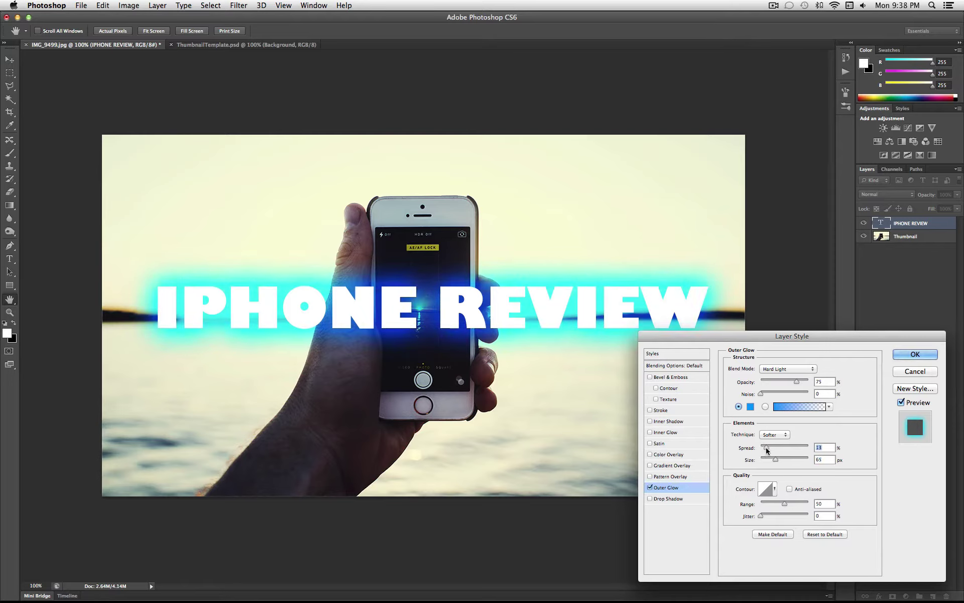
# Step: Add a 2 px stroke outline to the text and apply the layer styles
pyautogui.click(650, 498)
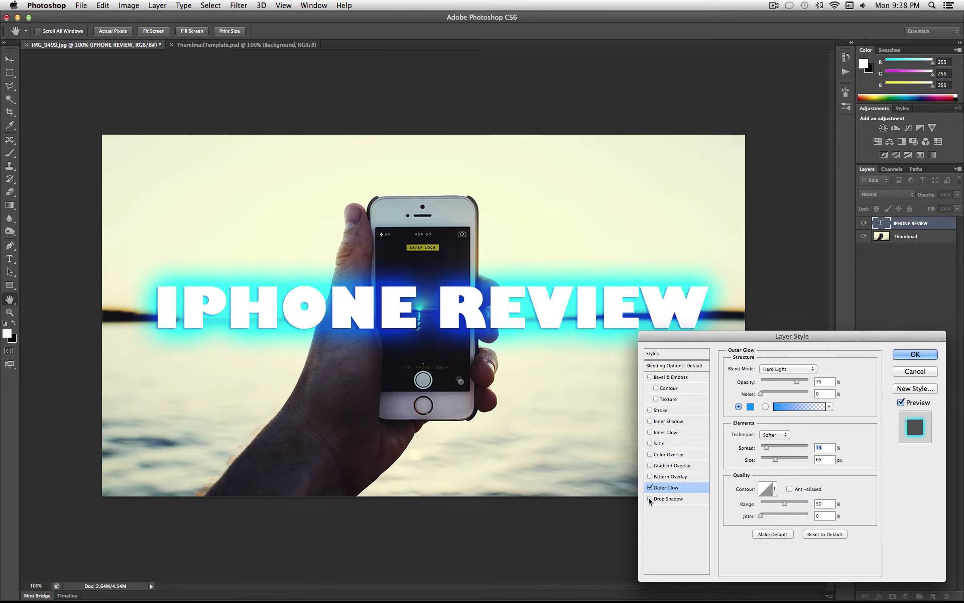
pyautogui.click(650, 498)
pyautogui.click(650, 410)
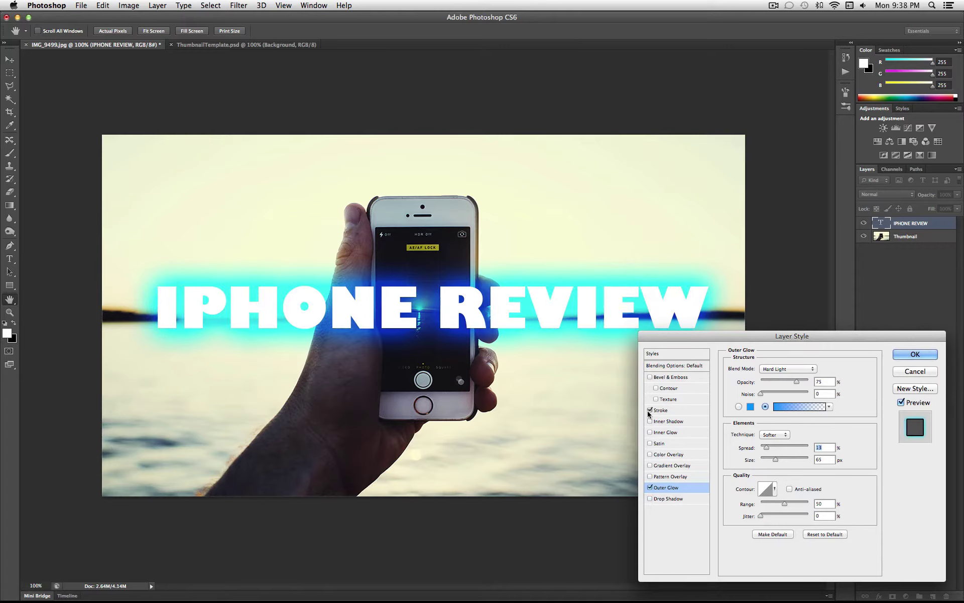
pyautogui.click(663, 411)
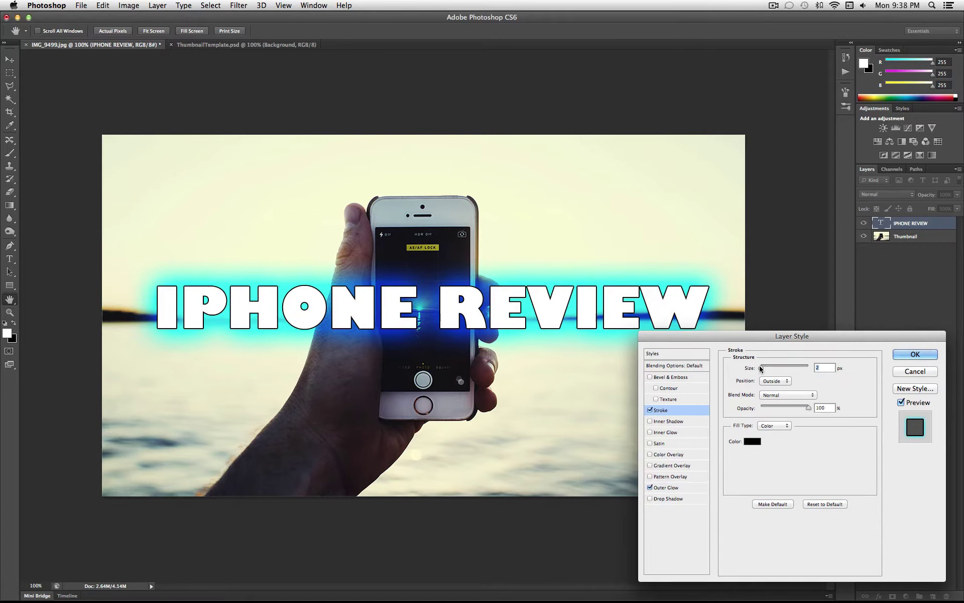
pyautogui.click(760, 369)
pyautogui.moveTo(760, 368); pyautogui.dragTo(762, 369)
pyautogui.click(914, 355)
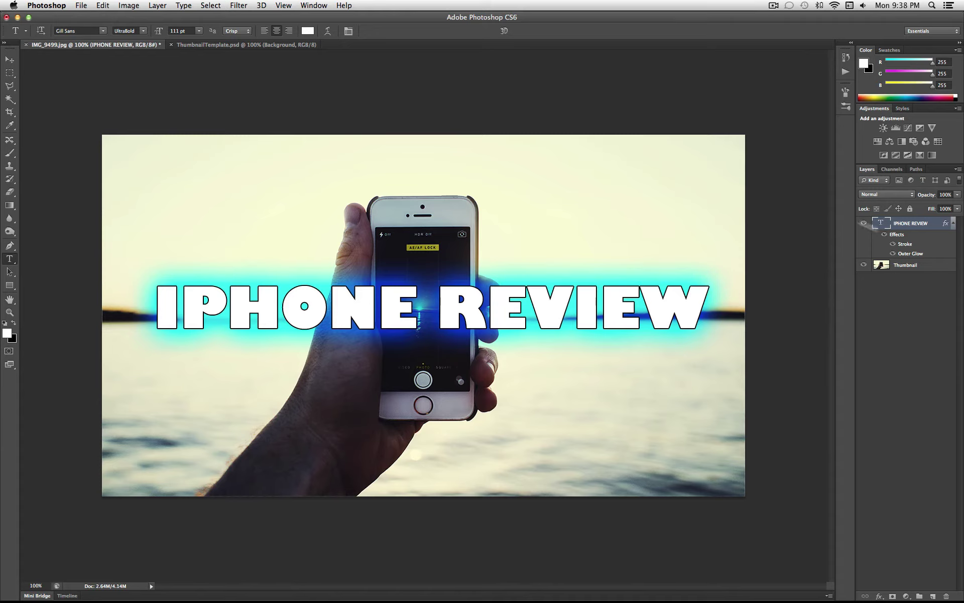
# Step: Create an empty Layer 1 through Layer > New > Layer
pyautogui.click(153, 6)
pyautogui.moveTo(218, 19)
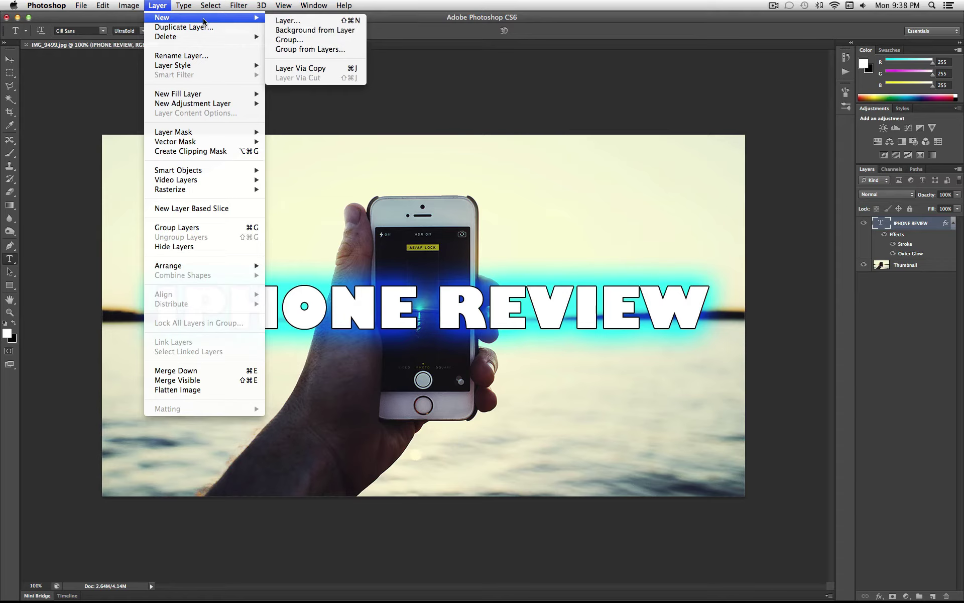
pyautogui.click(301, 21)
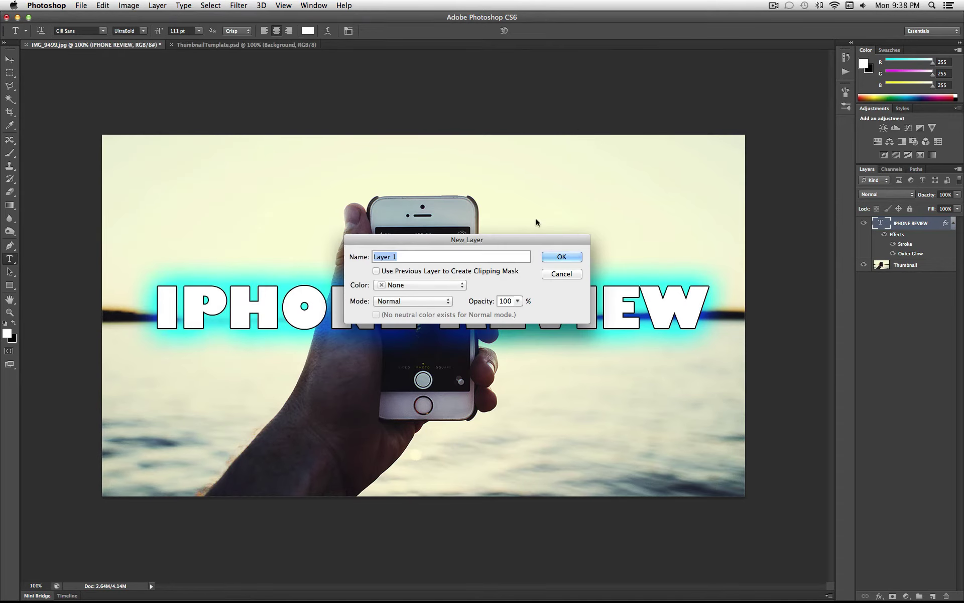
pyautogui.click(561, 257)
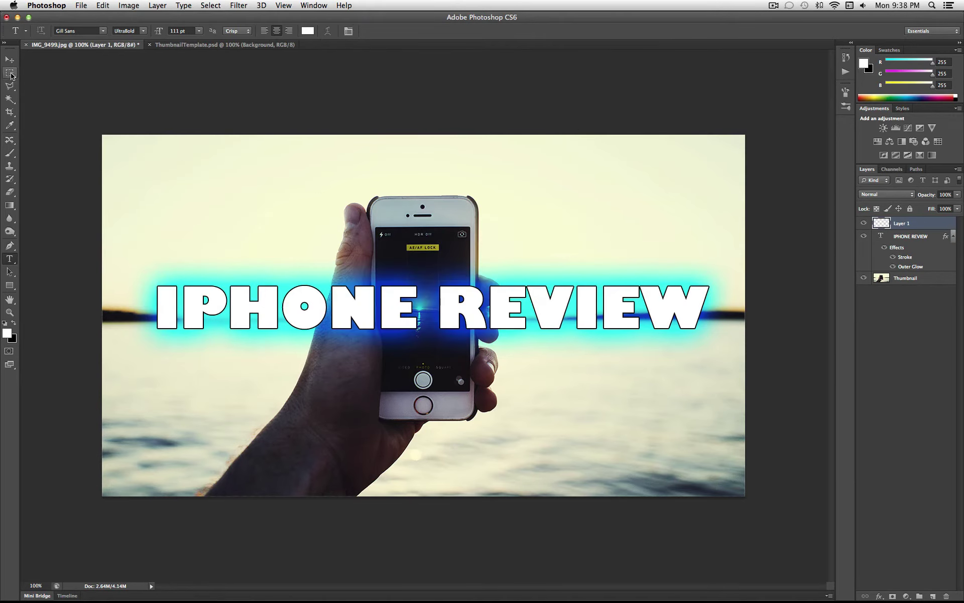
pyautogui.keyDown('super'); pyautogui.click(879, 226); pyautogui.keyUp('super')
pyautogui.click(557, 207)
# Step: Select the entire canvas with the Rectangular Marquee
pyautogui.click(8, 74)
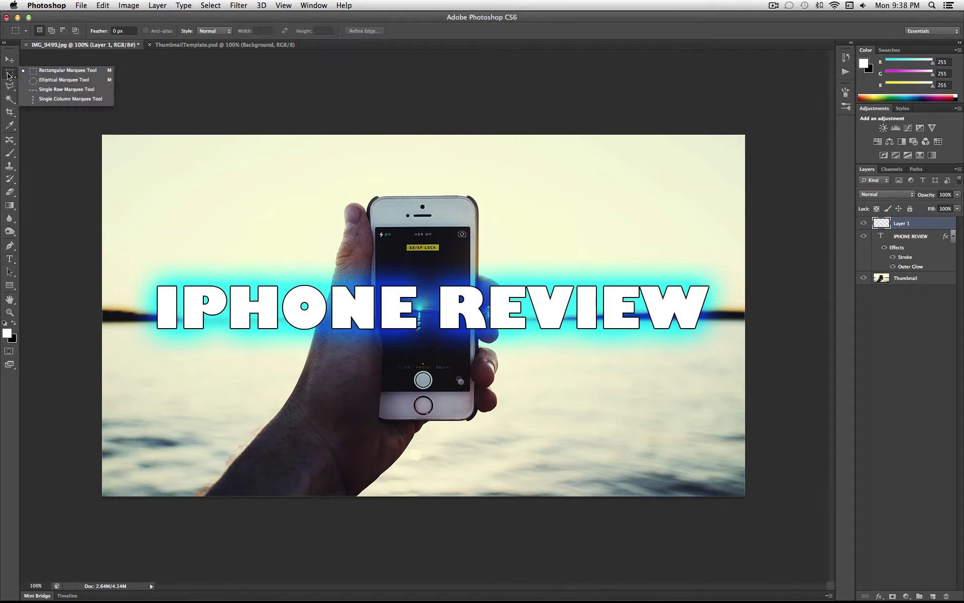
pyautogui.click(51, 73)
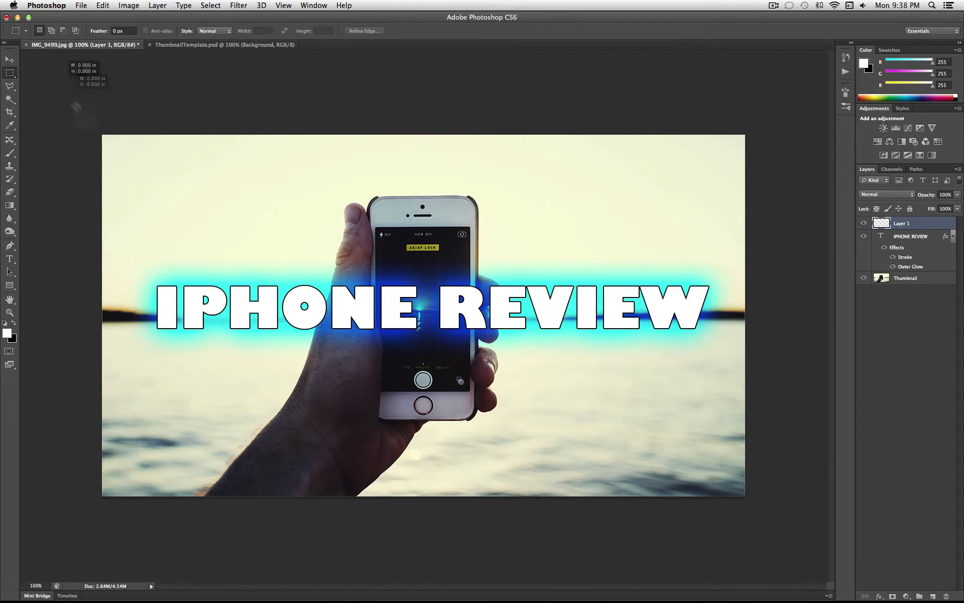
pyautogui.moveTo(85, 76); pyautogui.dragTo(805, 571)
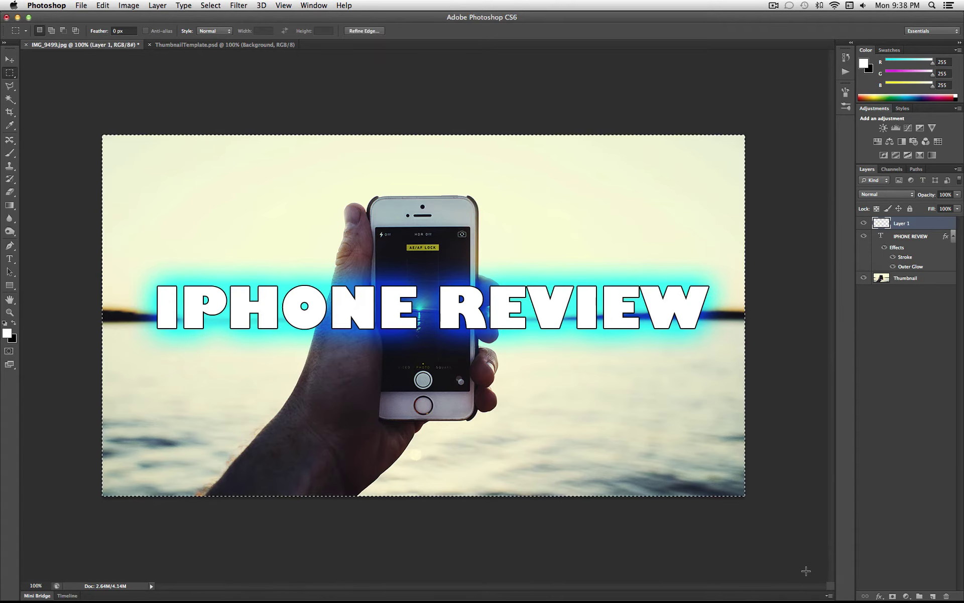
# Step: Stroke the selection with a 25 px dark blue 0d3682 border, then deselect
pyautogui.rightClick(581, 372)
pyautogui.click(663, 510)
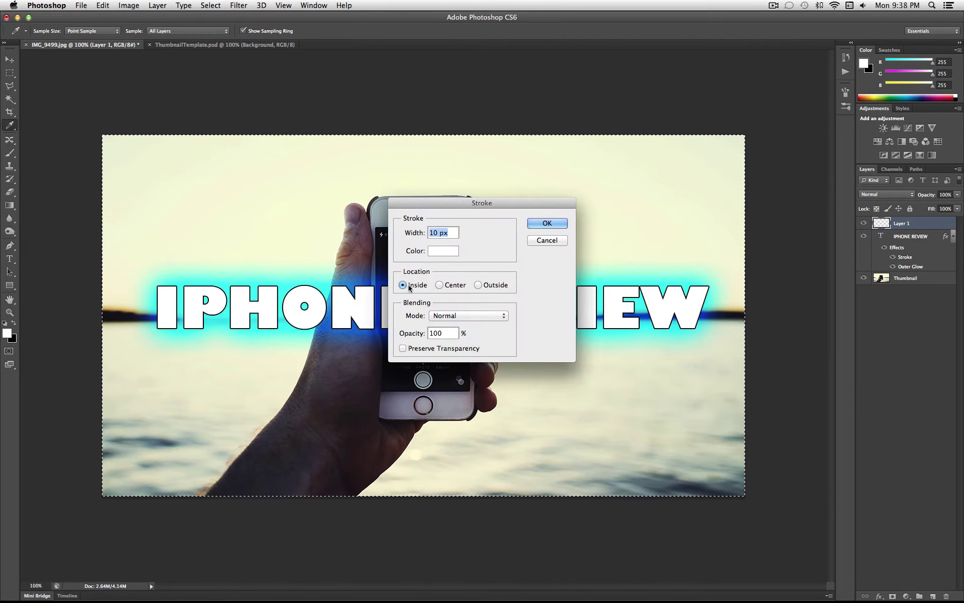
pyautogui.click(442, 251)
pyautogui.click(558, 471)
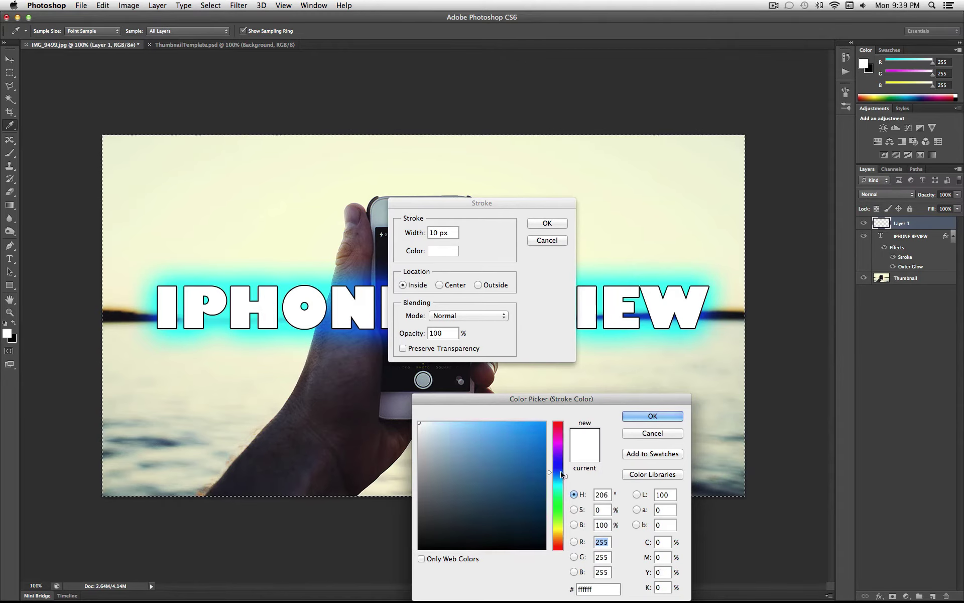
pyautogui.click(547, 484)
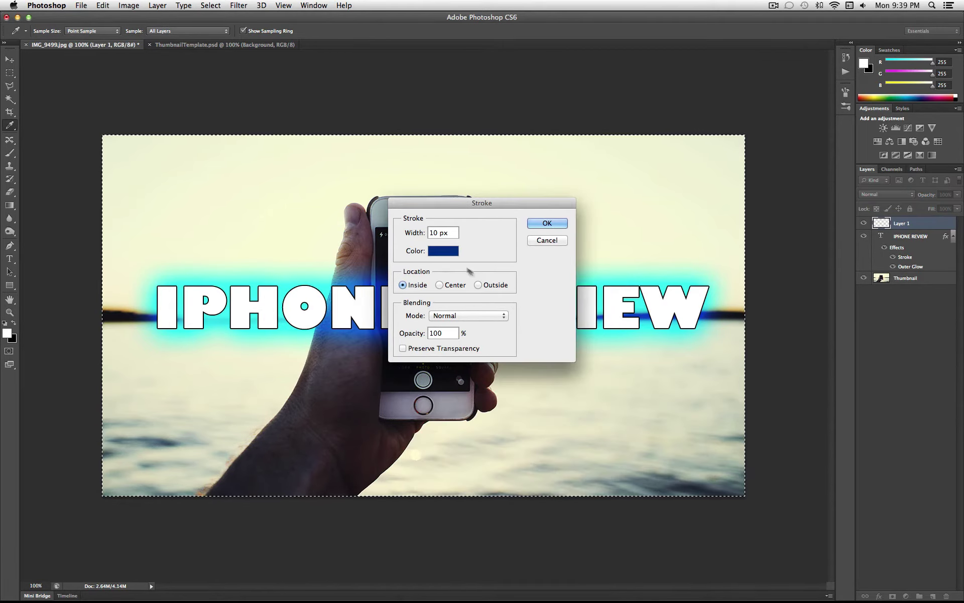
pyautogui.click(665, 416)
pyautogui.doubleClick(433, 233)
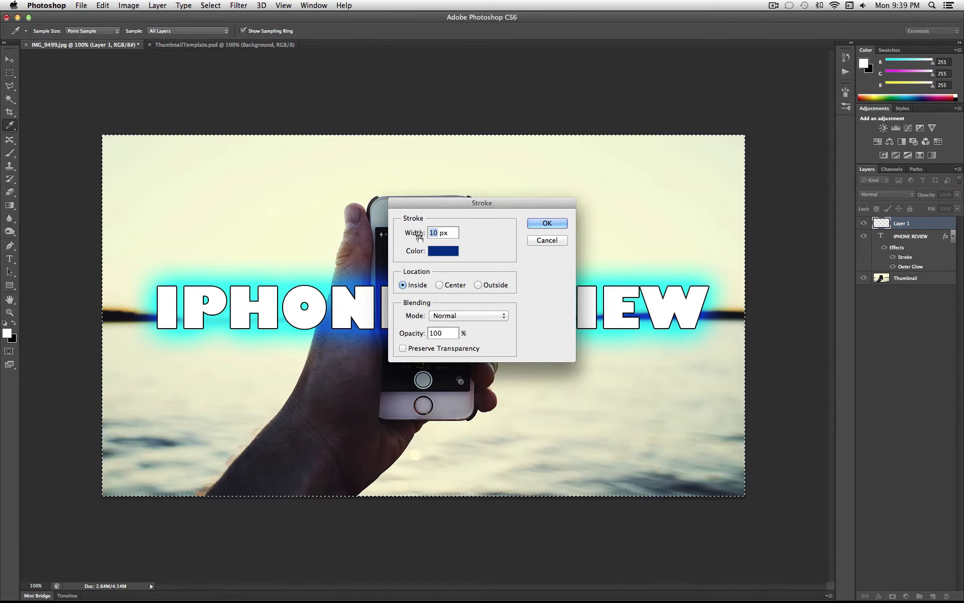
pyautogui.write('25')
pyautogui.press('Return')
pyautogui.press('m')
pyautogui.rightClick(527, 203)
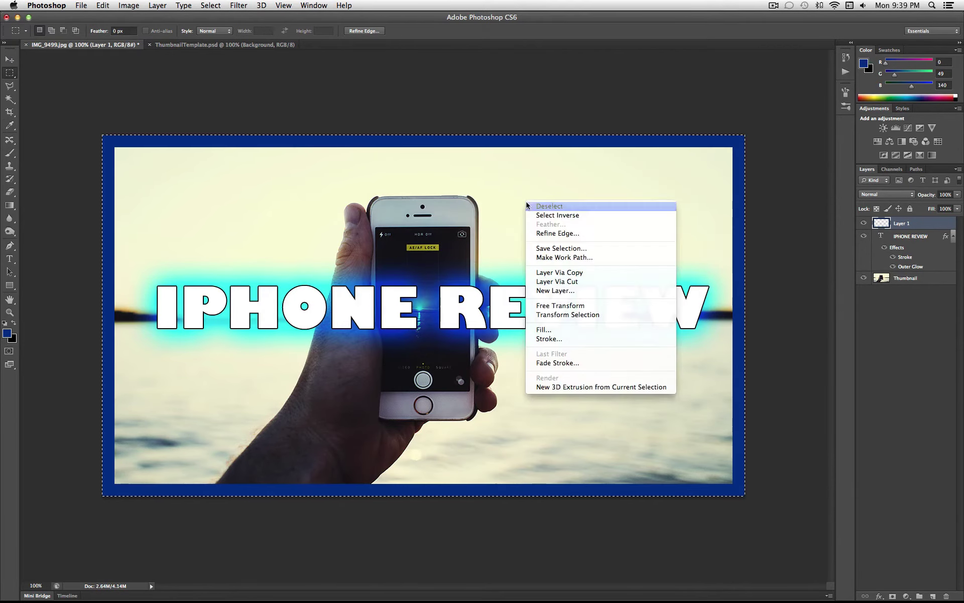
pyautogui.click(550, 206)
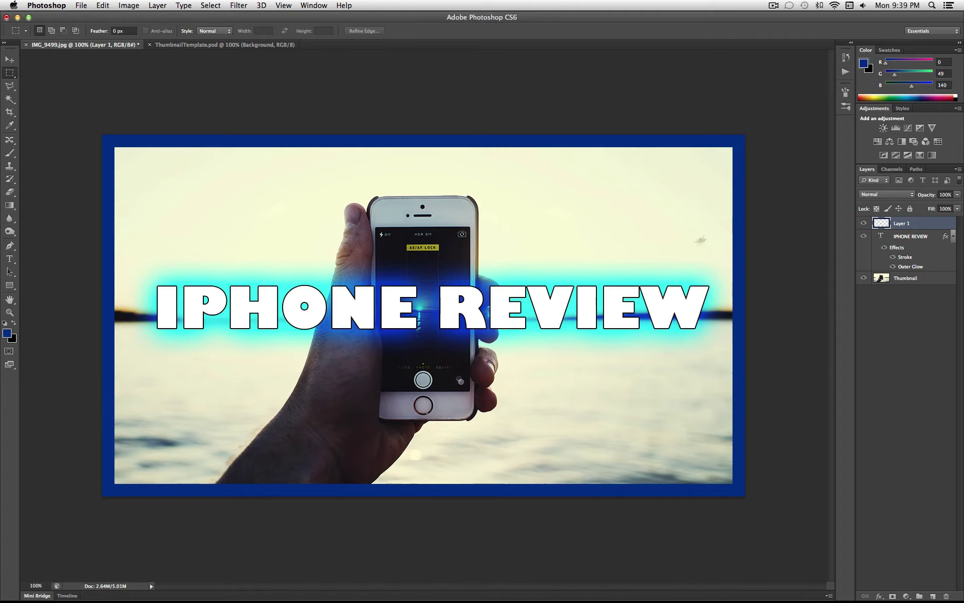
# Step: Save a JPEG copy of the thumbnail named iphonevideothumbnail
pyautogui.click(81, 5)
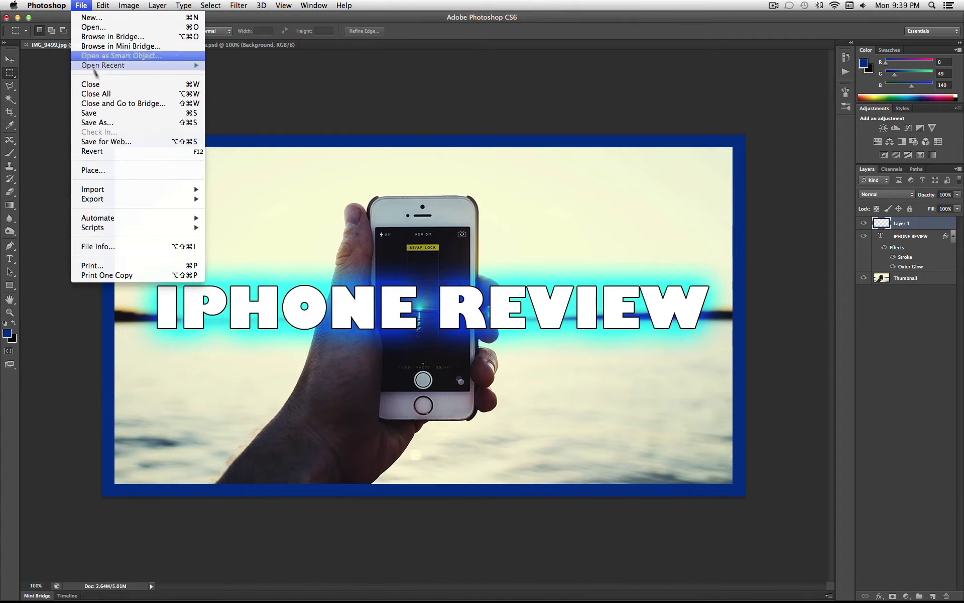
pyautogui.click(133, 123)
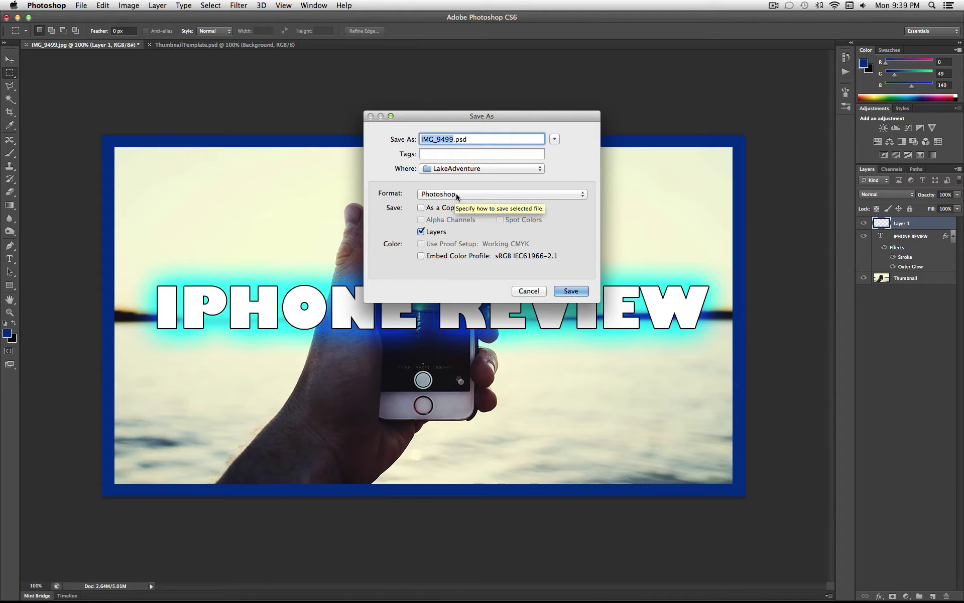
pyautogui.click(455, 194)
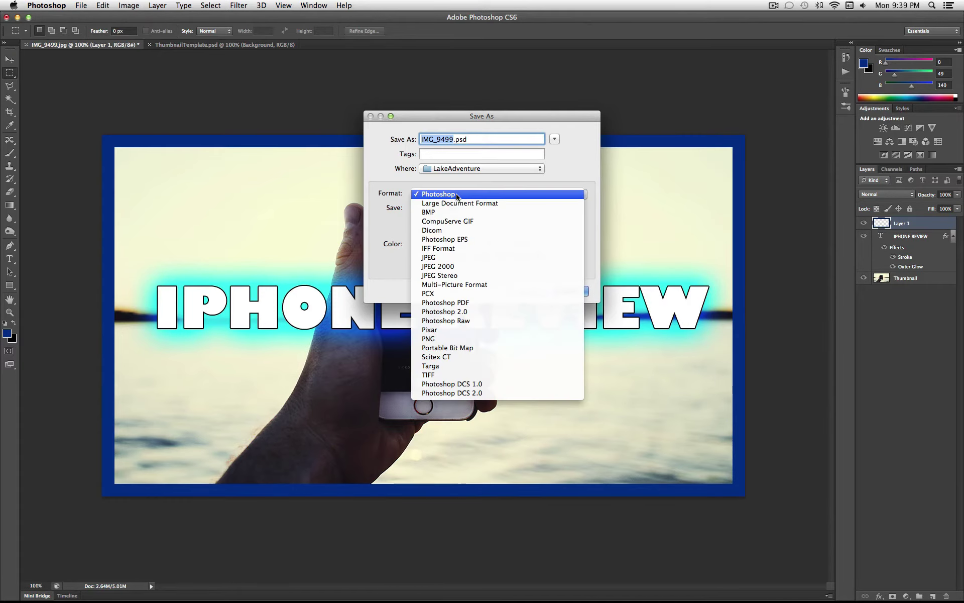
pyautogui.click(469, 257)
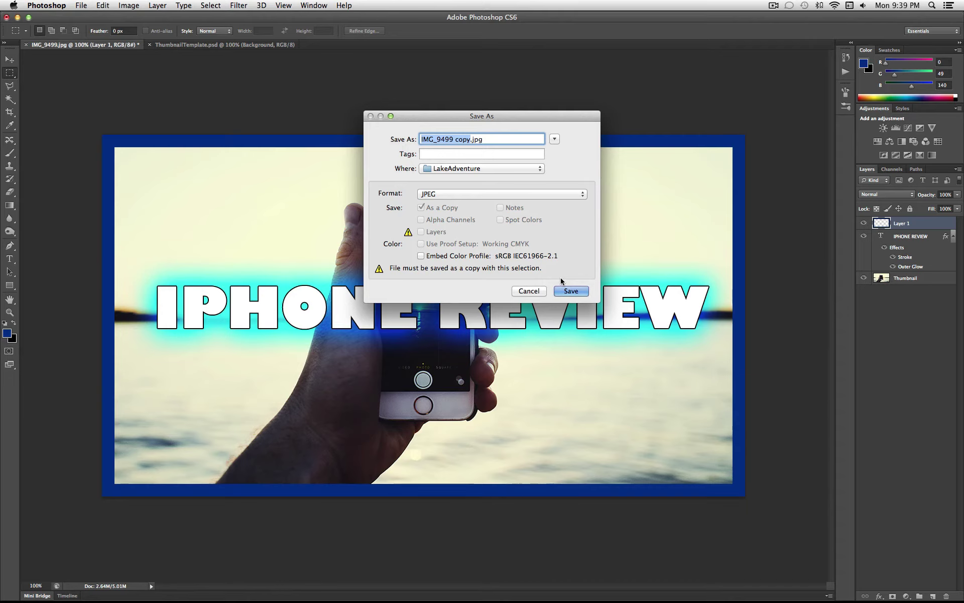
pyautogui.write('iphone')
pyautogui.write('videothumba')
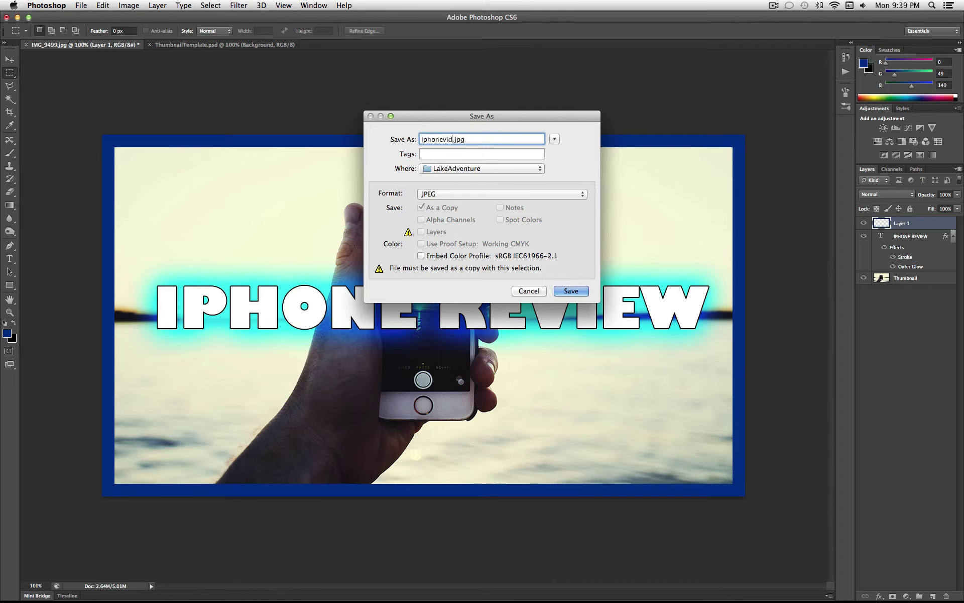
pyautogui.press('BackSpace')
pyautogui.write('nail')
pyautogui.click(570, 291)
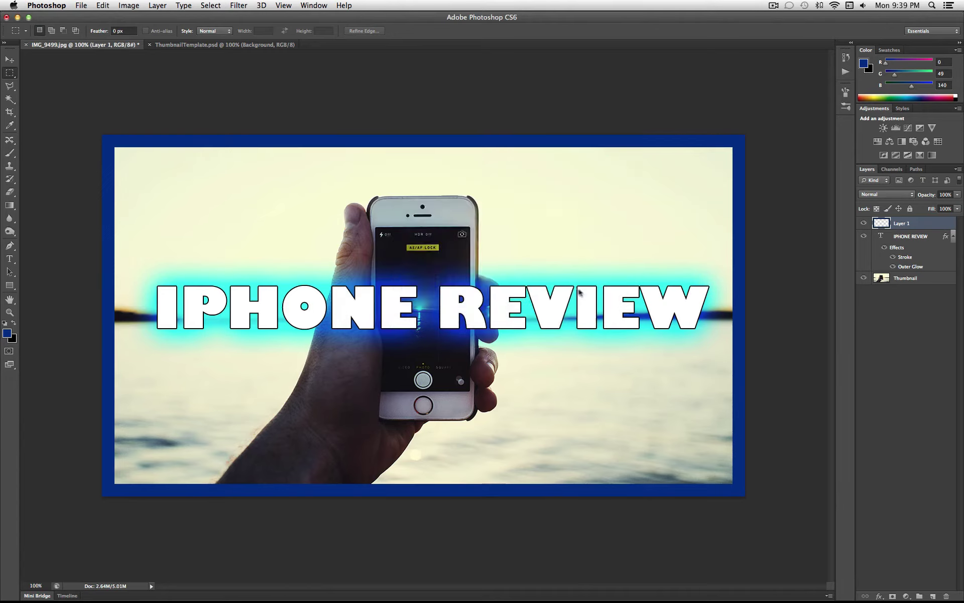
# Step: Adjust the quality value in the JPEG Options dialog
pyautogui.click(445, 254)
# Step: Float the 2.jpg street photo and drag it into ThumbnailTemplate.psd as Layer 2
pyautogui.click(222, 45)
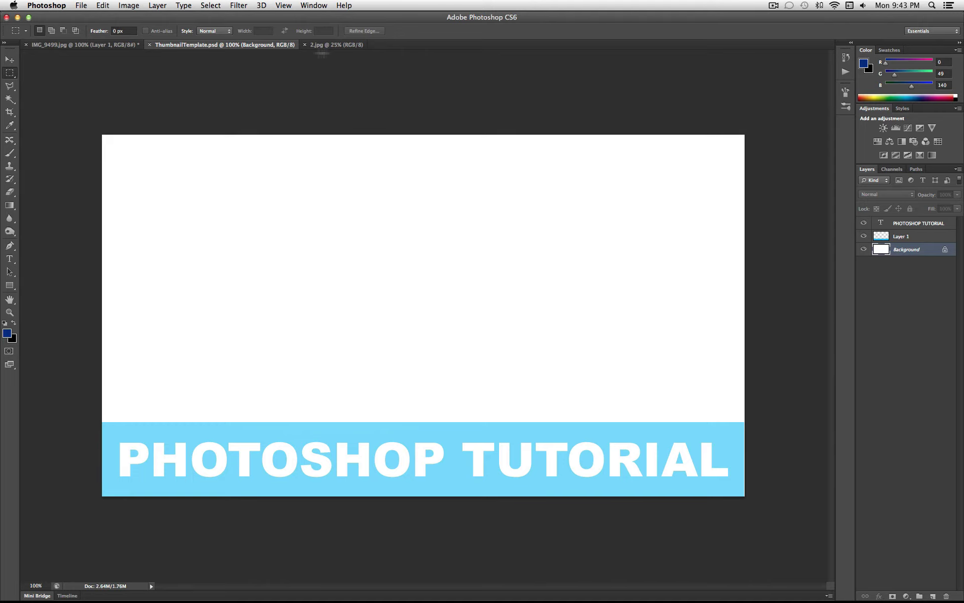
pyautogui.click(336, 45)
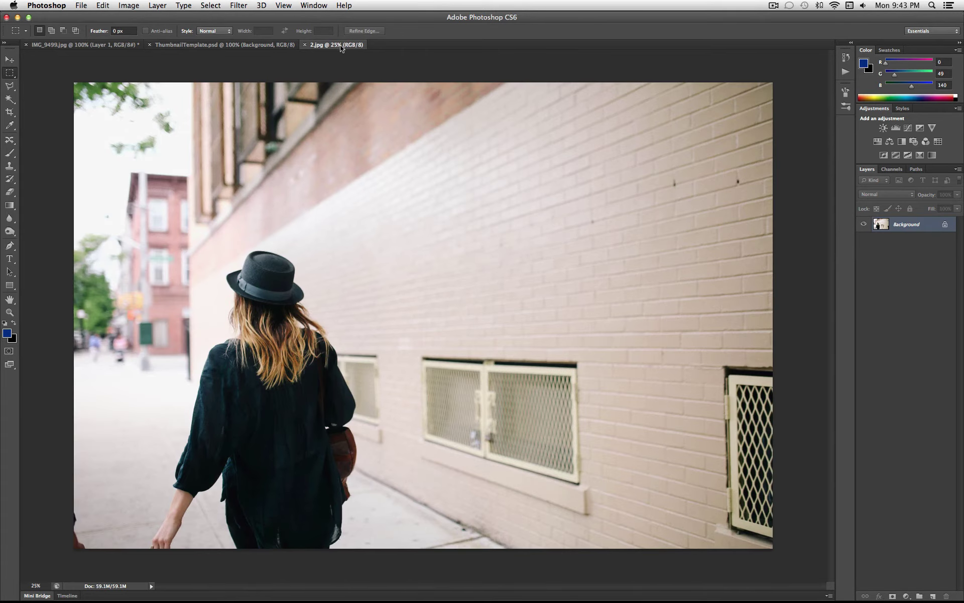
pyautogui.moveTo(340, 44); pyautogui.dragTo(297, 237)
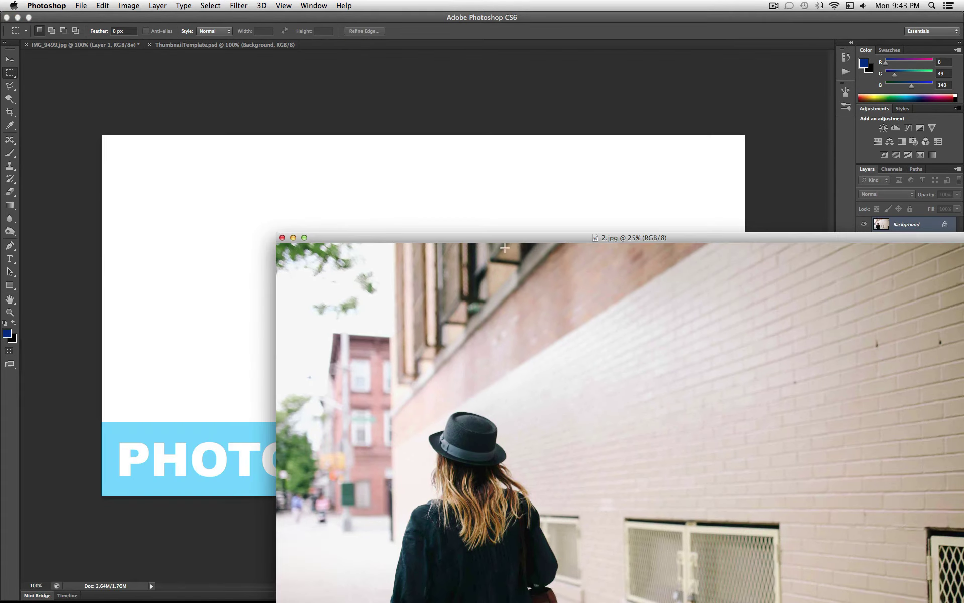
pyautogui.moveTo(527, 241); pyautogui.dragTo(438, 314)
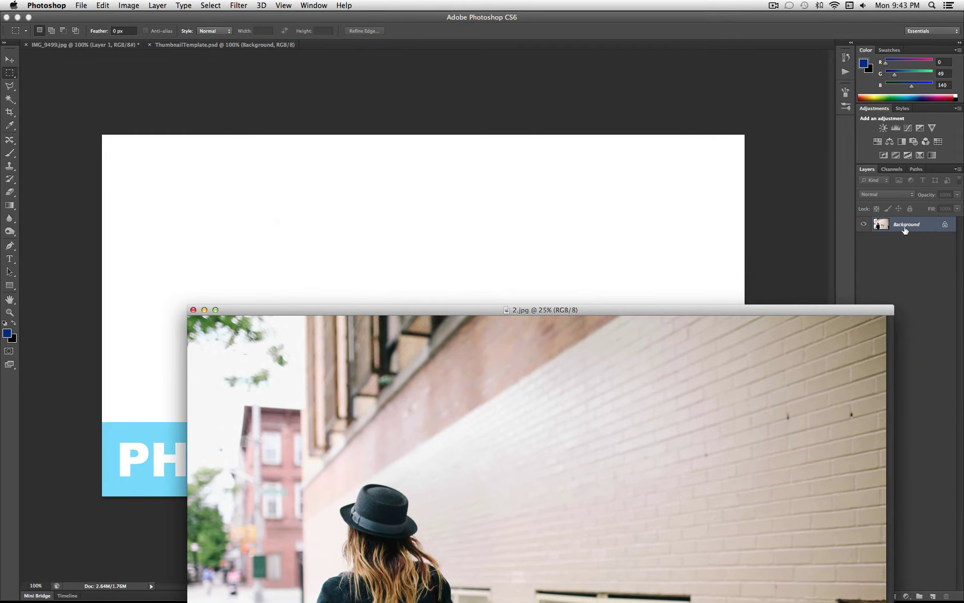
pyautogui.moveTo(906, 226); pyautogui.dragTo(564, 207)
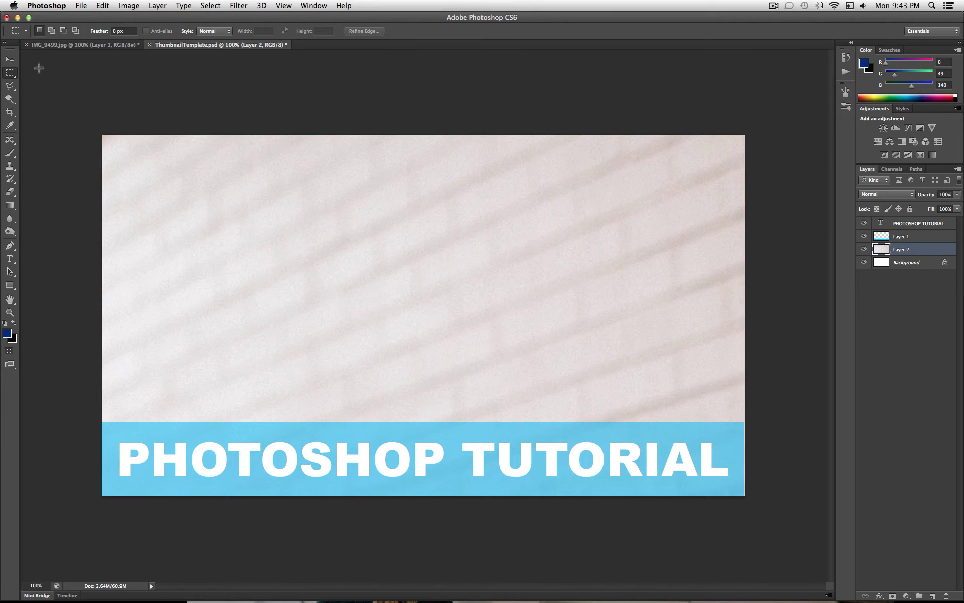
# Step: Free Transform the Layer 2 street photo, resizing and positioning it to fill the whole canvas
pyautogui.click(102, 5)
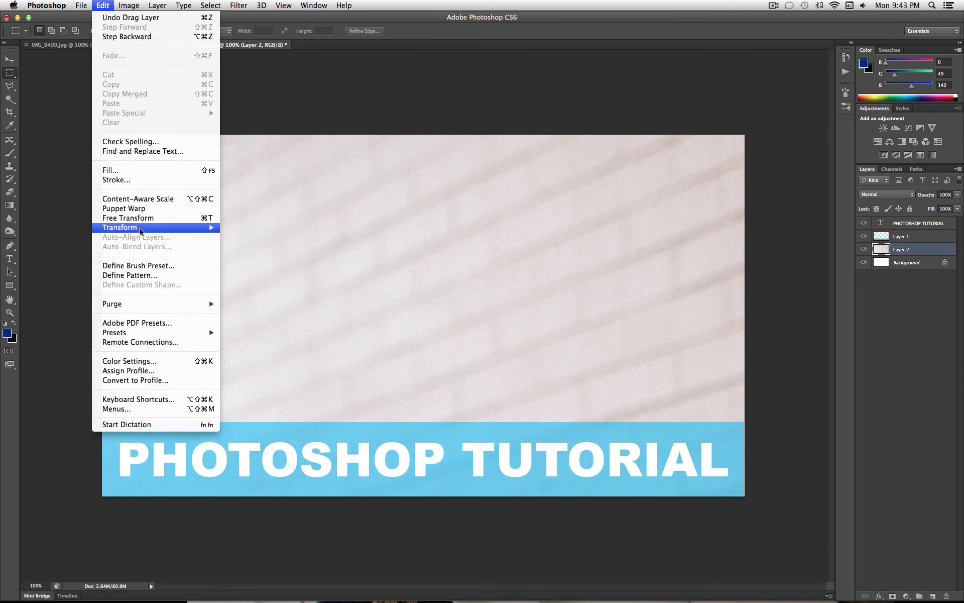
pyautogui.moveTo(143, 227)
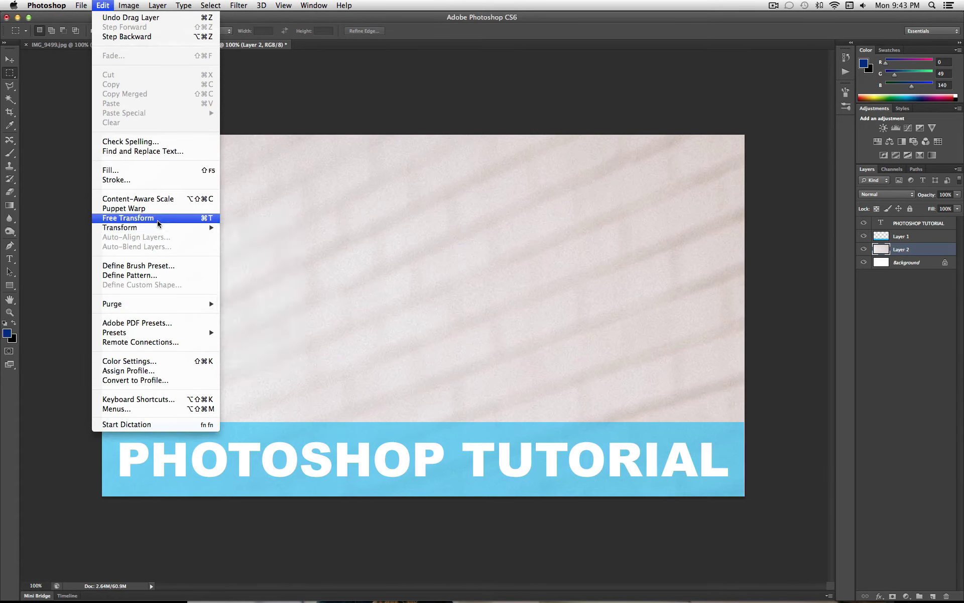
pyautogui.click(157, 223)
pyautogui.moveTo(239, 213); pyautogui.dragTo(325, 253)
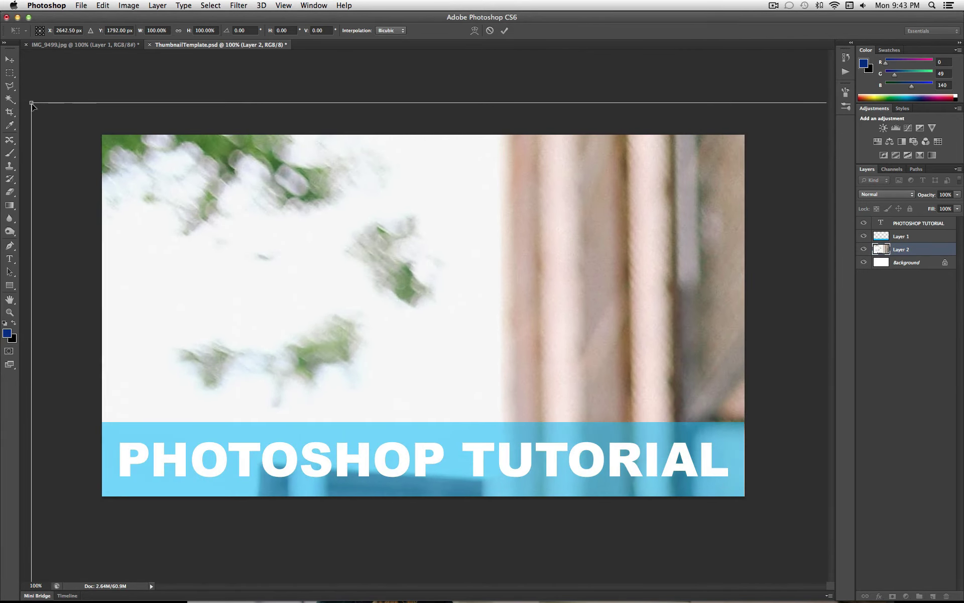
pyautogui.moveTo(30, 102); pyautogui.dragTo(650, 462)
pyautogui.moveTo(700, 550); pyautogui.dragTo(214, 157)
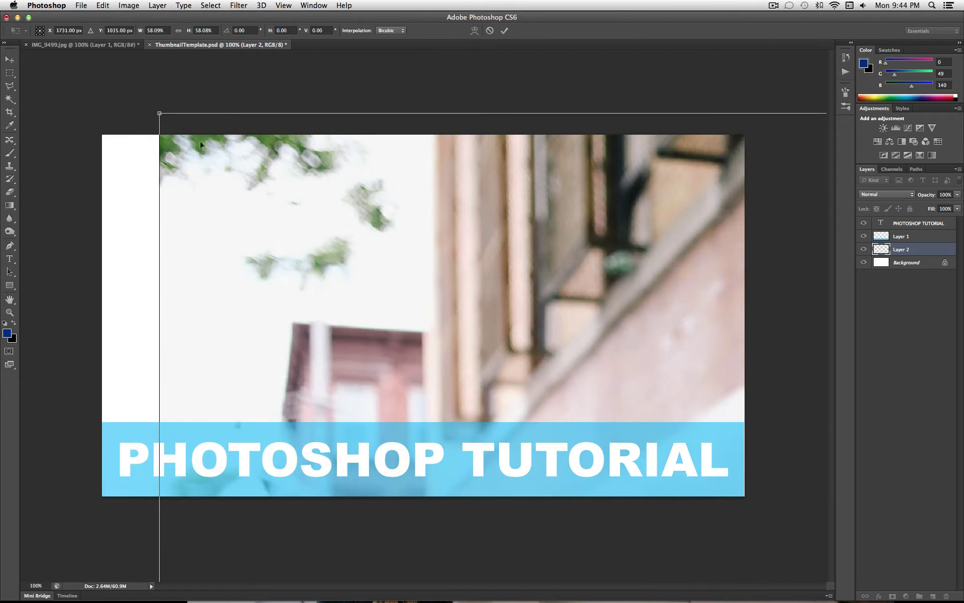
pyautogui.moveTo(163, 116); pyautogui.dragTo(753, 523)
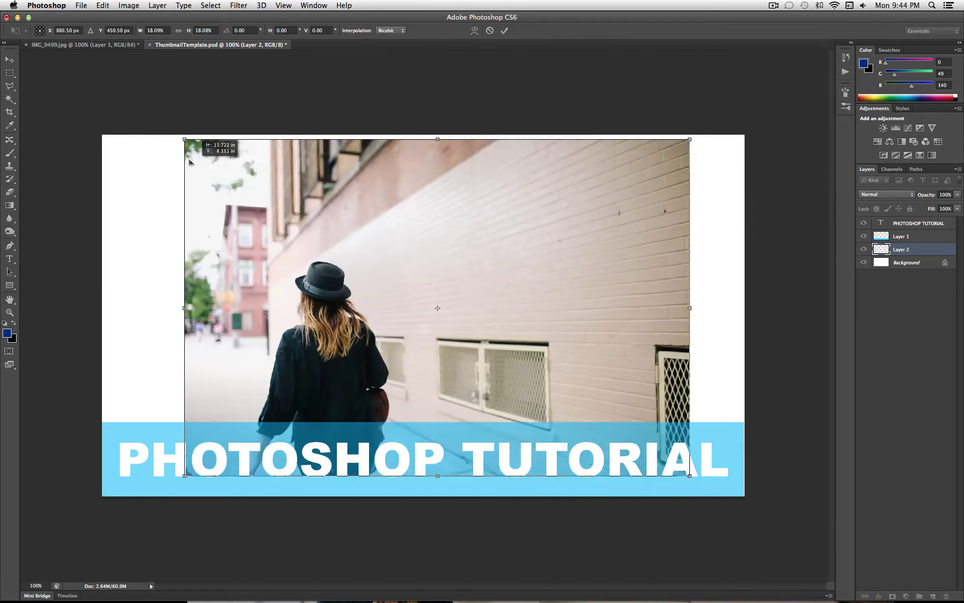
pyautogui.moveTo(189, 162); pyautogui.dragTo(79, 79)
pyautogui.moveTo(676, 476); pyautogui.dragTo(771, 531)
pyautogui.moveTo(468, 364); pyautogui.dragTo(490, 336)
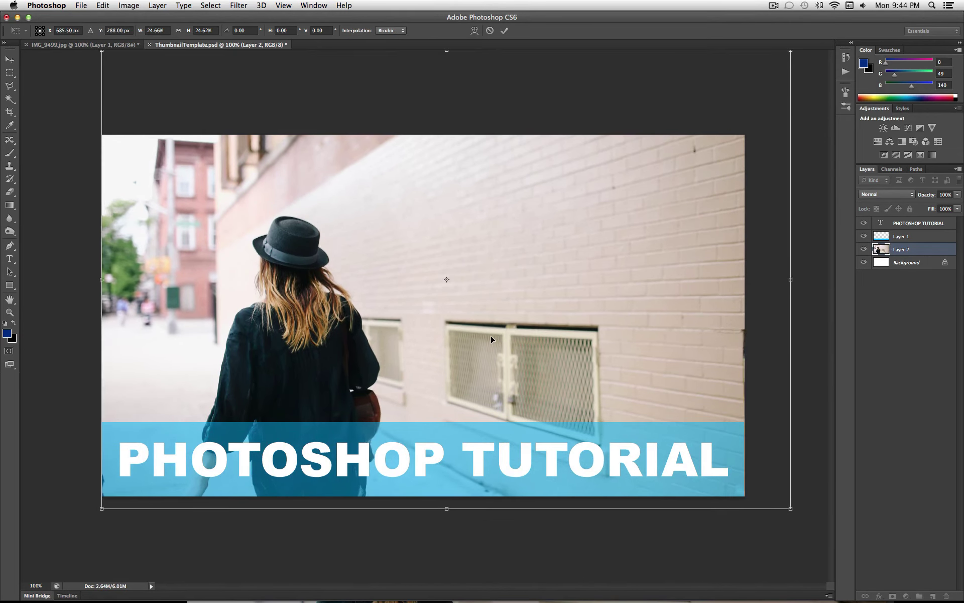
pyautogui.press('m')
pyautogui.press('Return')
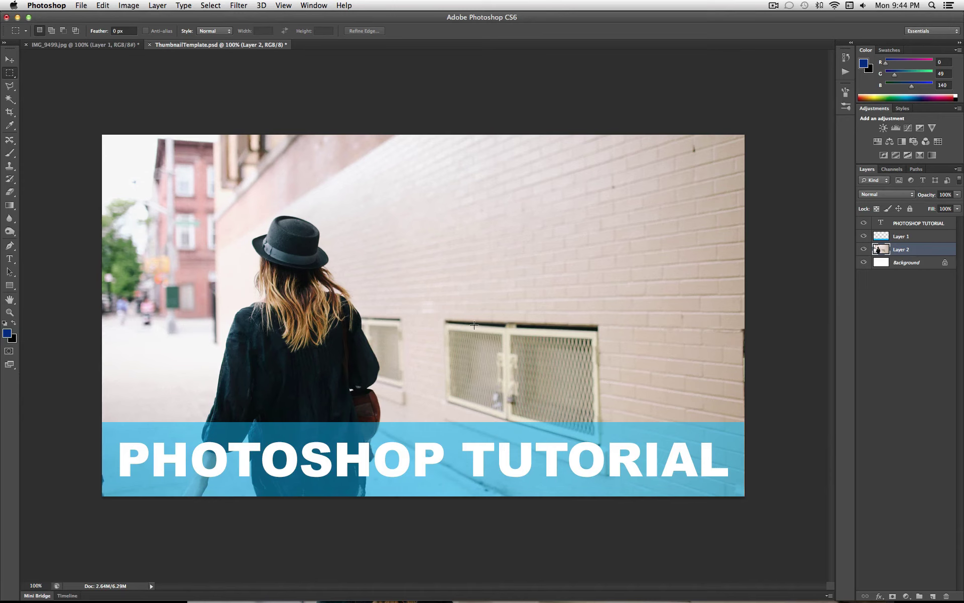
pyautogui.click(81, 5)
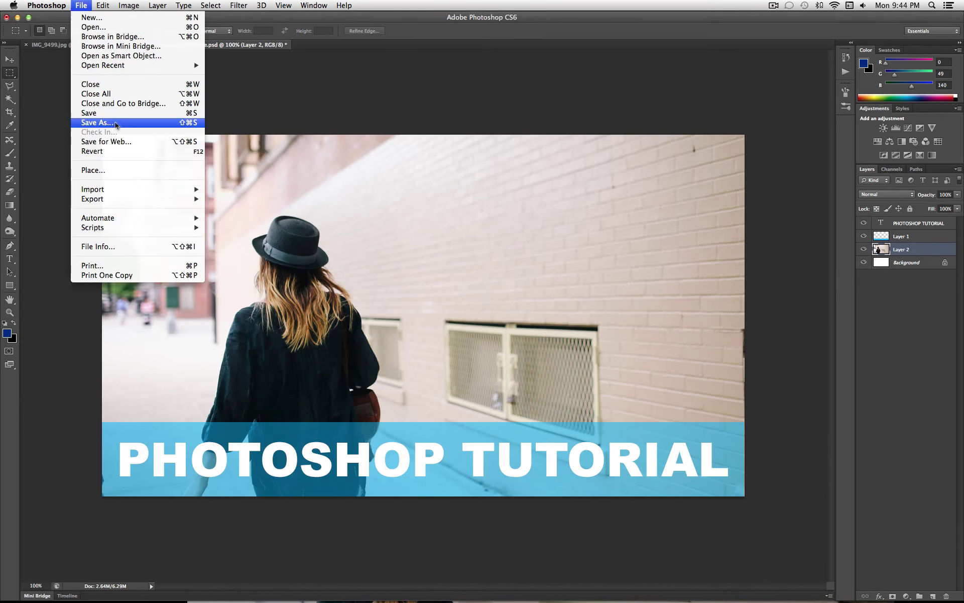
pyautogui.click(572, 109)
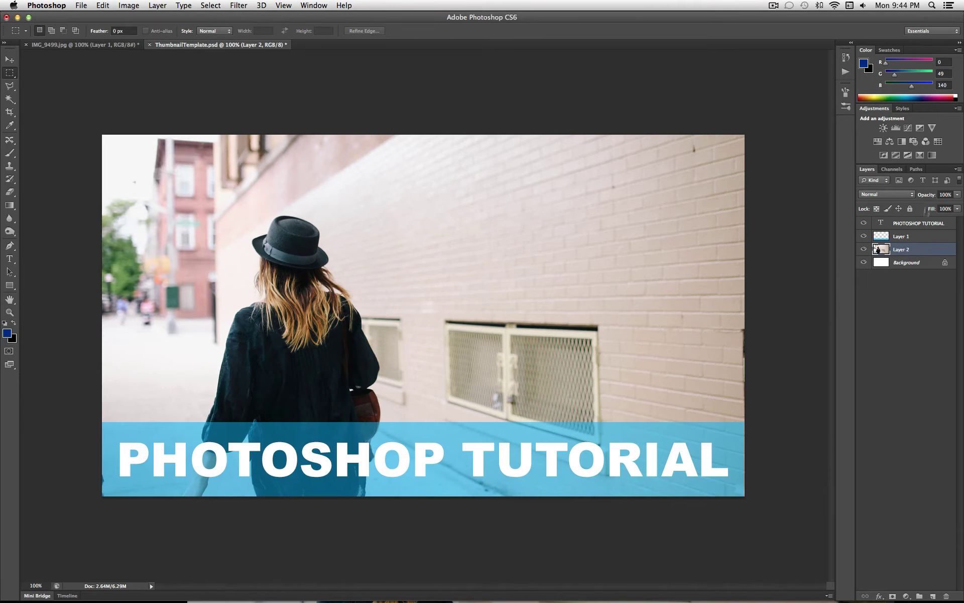
pyautogui.click(129, 5)
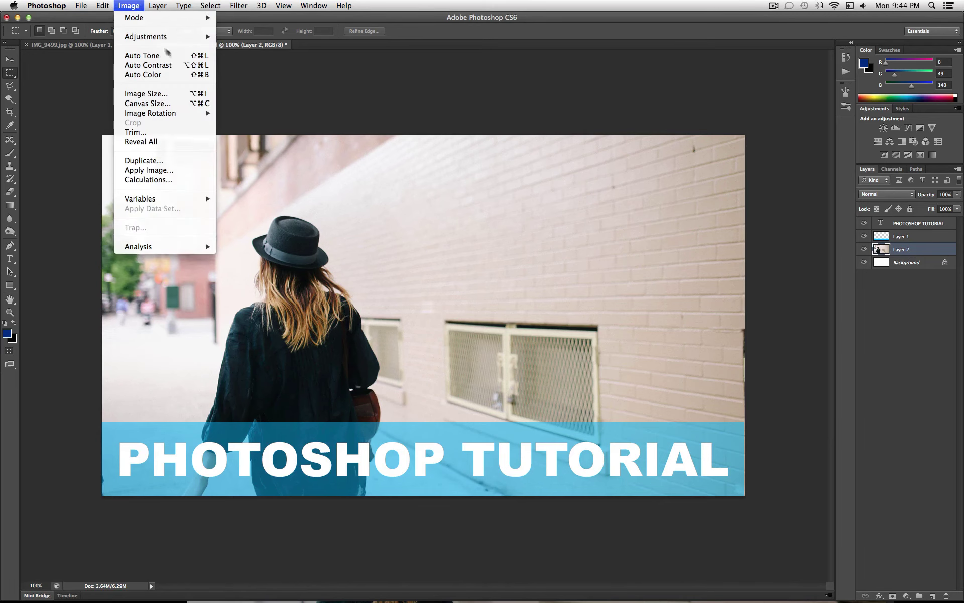
pyautogui.moveTo(173, 37)
pyautogui.click(253, 34)
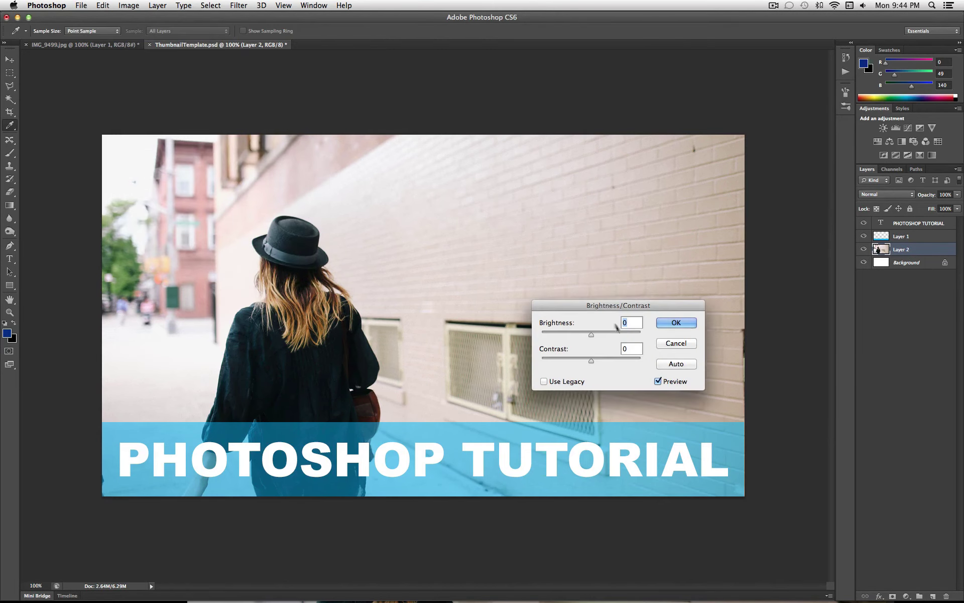
pyautogui.moveTo(591, 359); pyautogui.dragTo(609, 333)
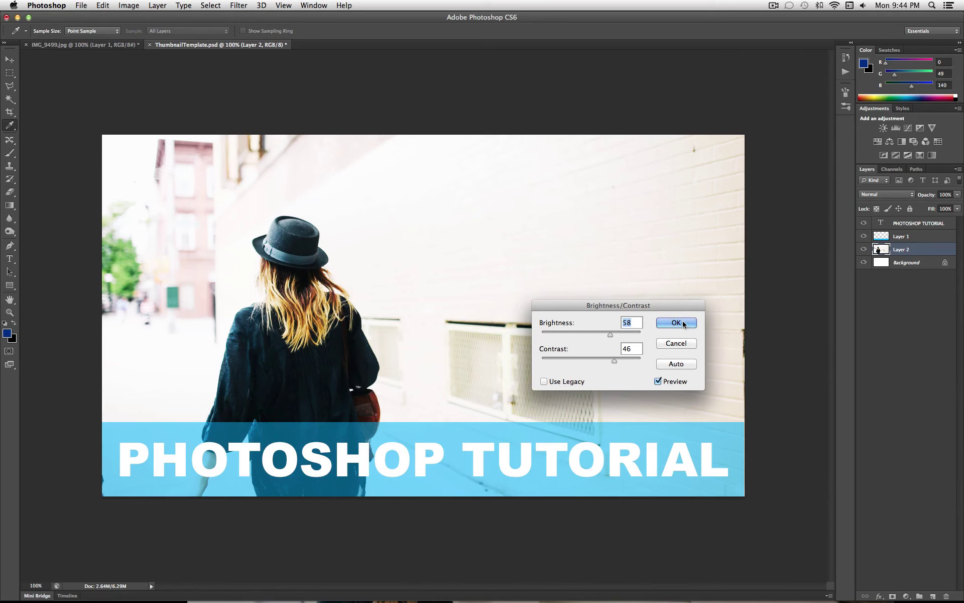
pyautogui.click(673, 343)
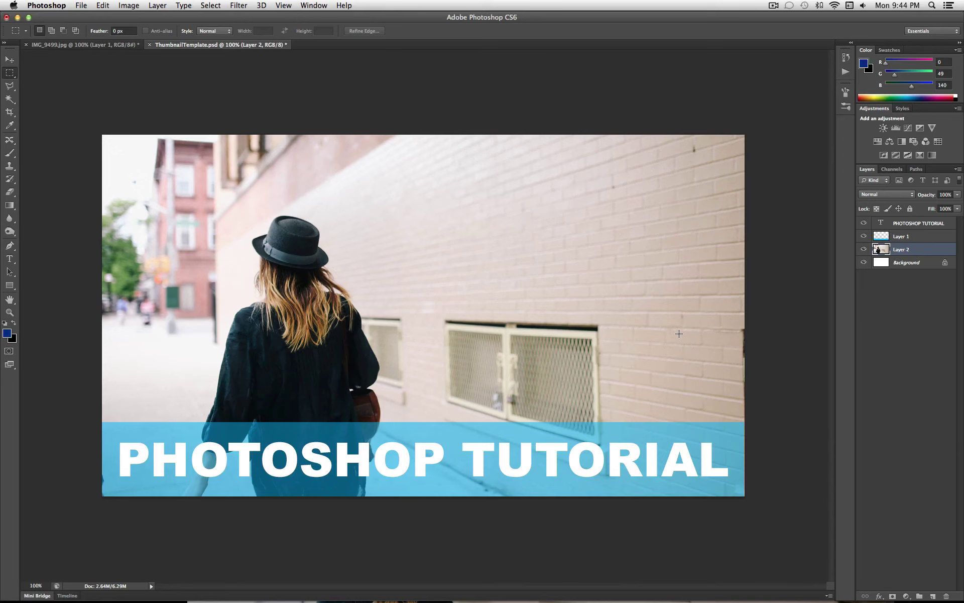
# Step: Return to the IMG_9499.jpg document showing the IPHONE REVIEW thumbnail
pyautogui.click(75, 45)
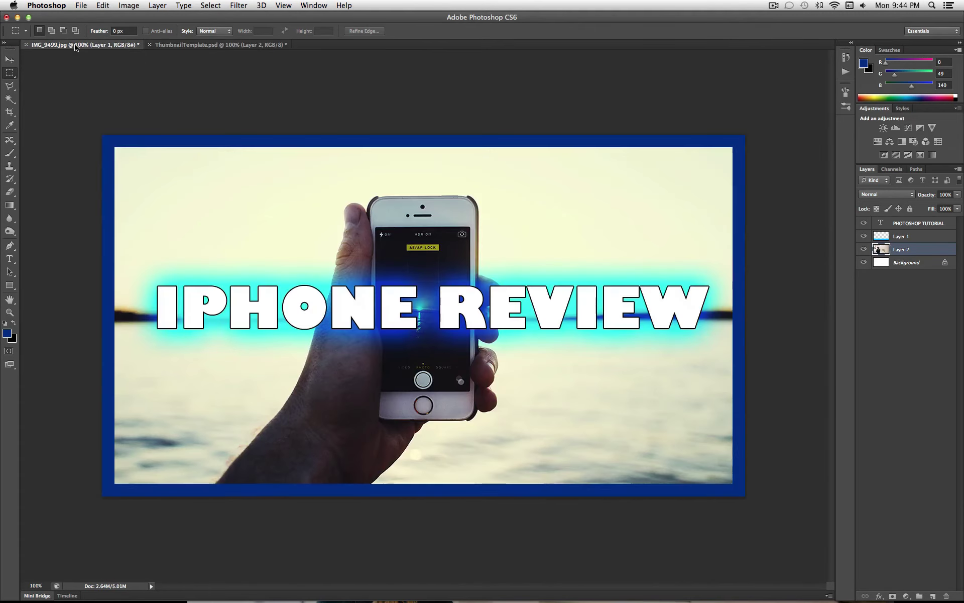